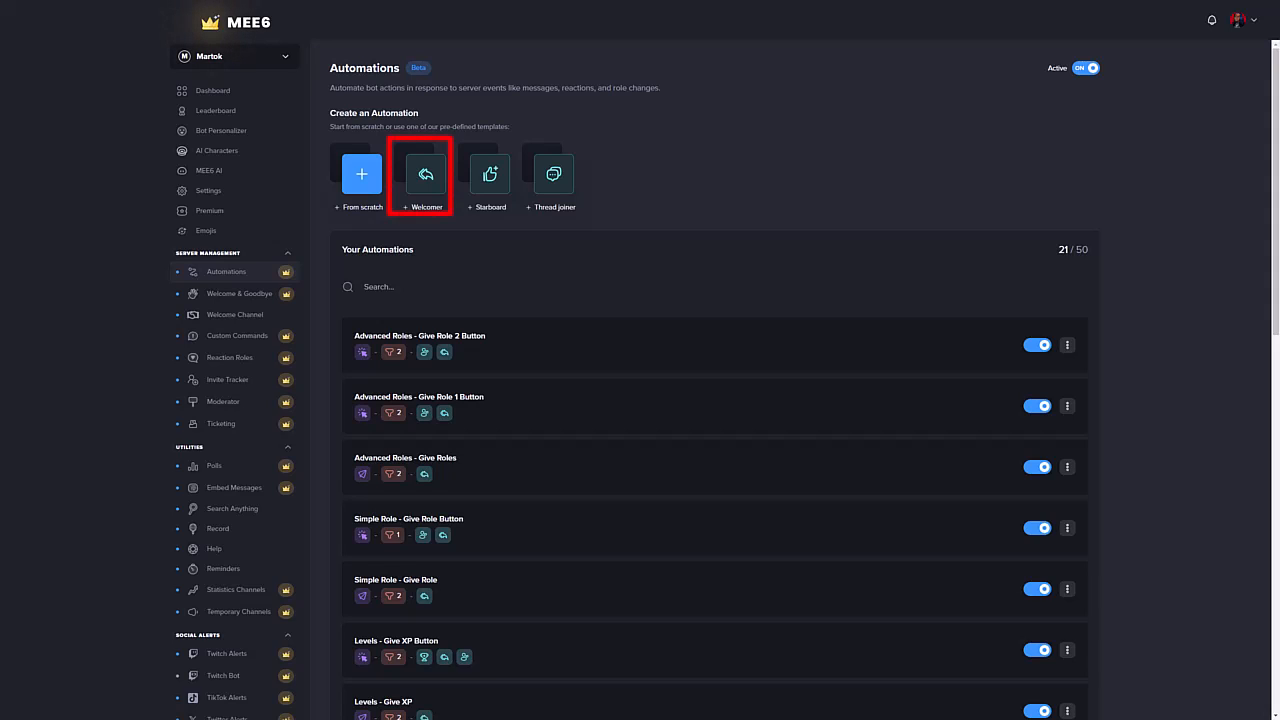
Review the Welcomer, Starboard and Thread joiner automation templates, trying general-chat as the channel for Starboard's reposted messages.
{"action": "left_click", "coordinate": [421, 192]}
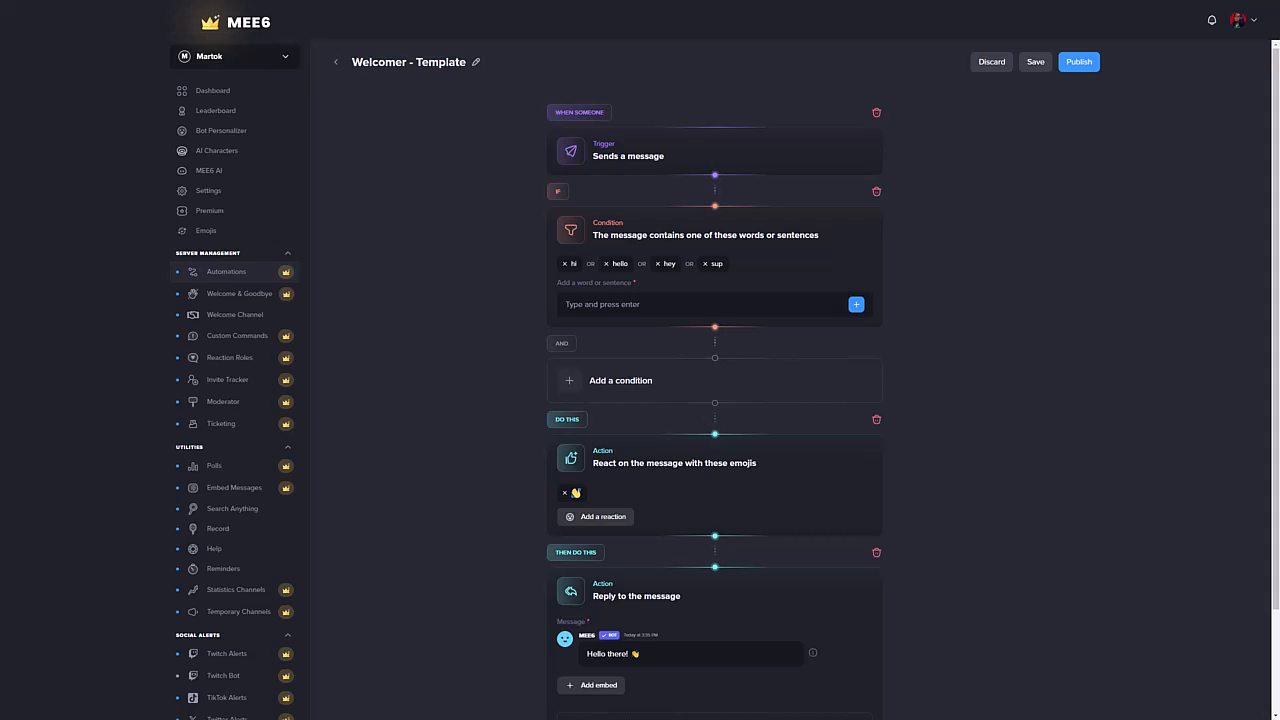
{"action": "left_click", "coordinate": [336, 62]}
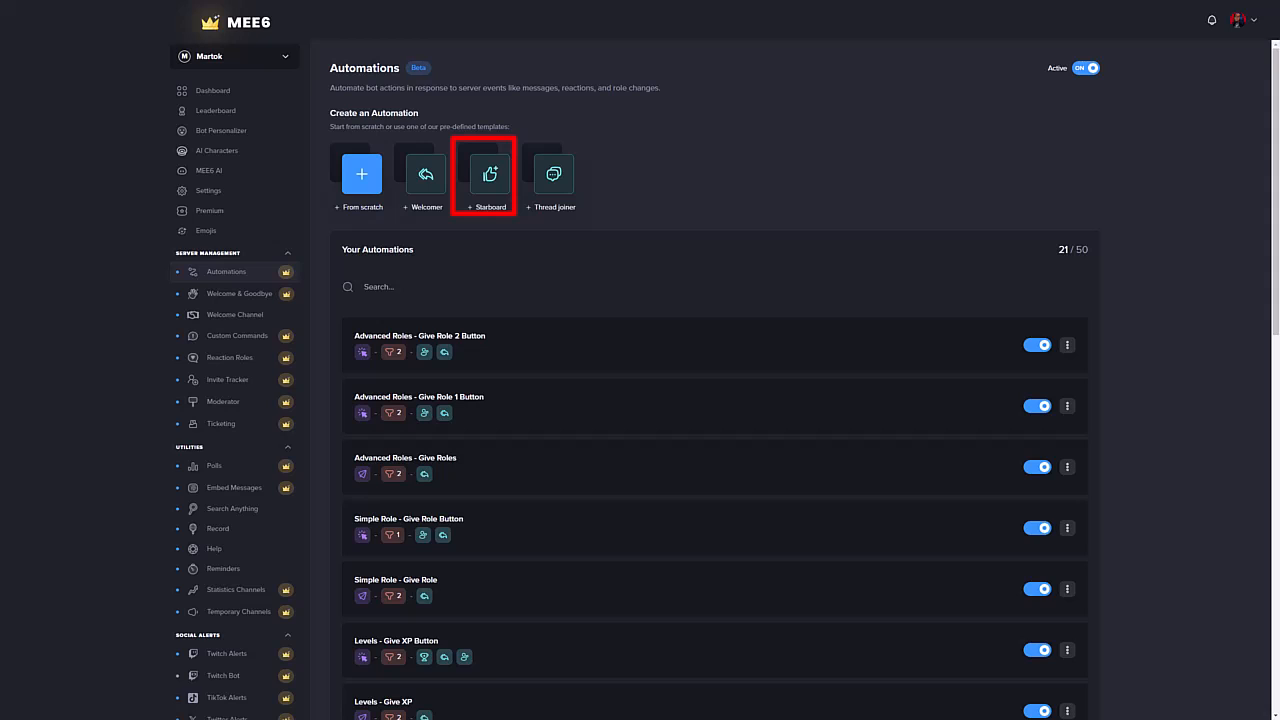
{"action": "left_click", "coordinate": [490, 178]}
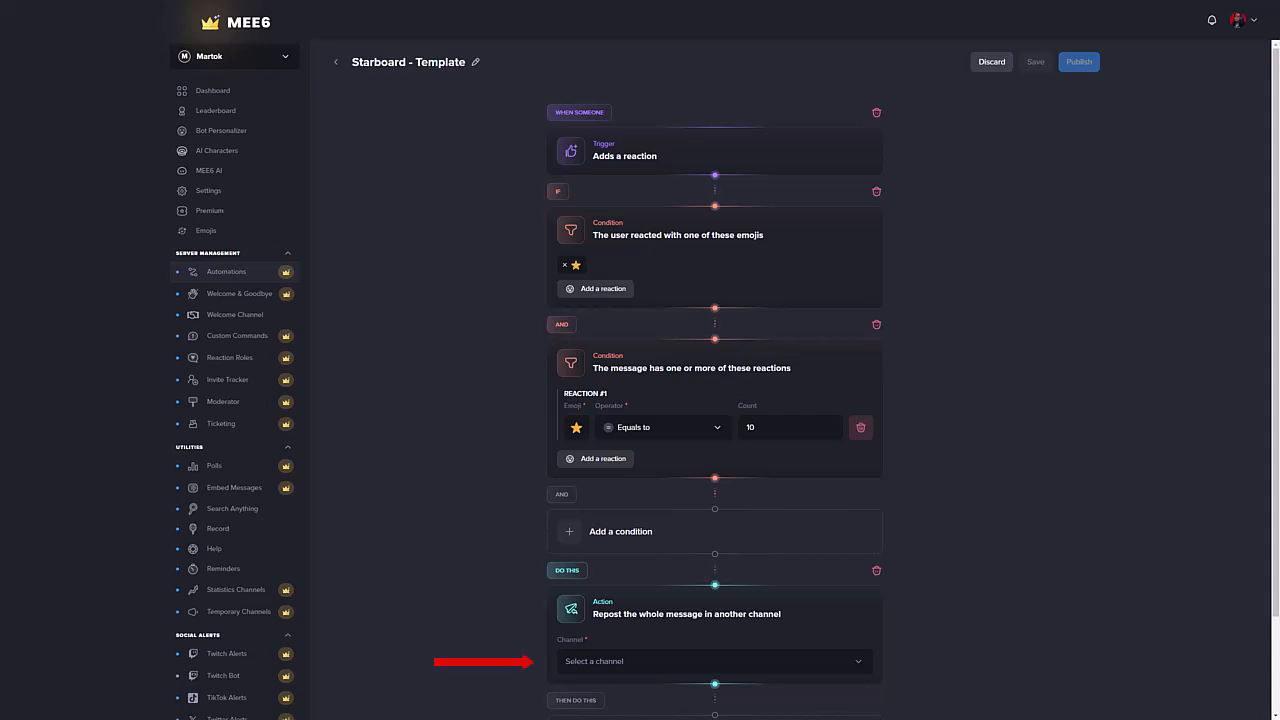
{"action": "left_click", "coordinate": [617, 664]}
{"action": "type", "text": "gene"}
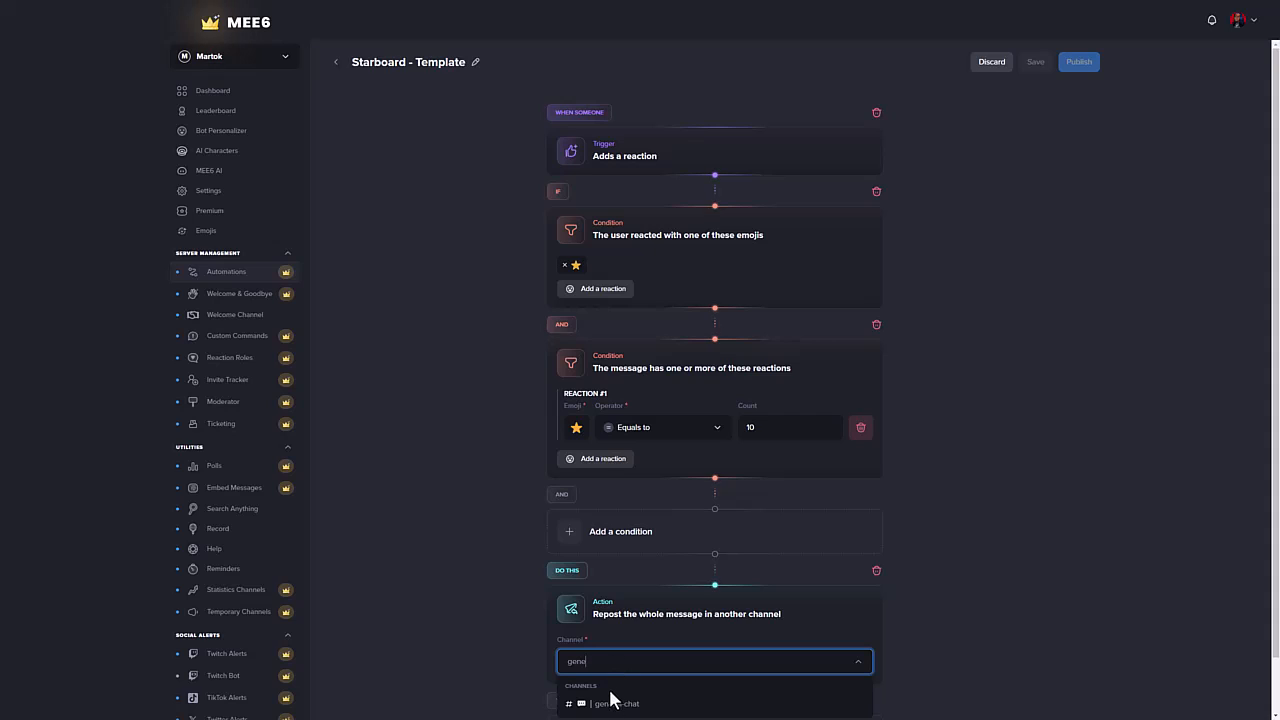
{"action": "left_click", "coordinate": [610, 702]}
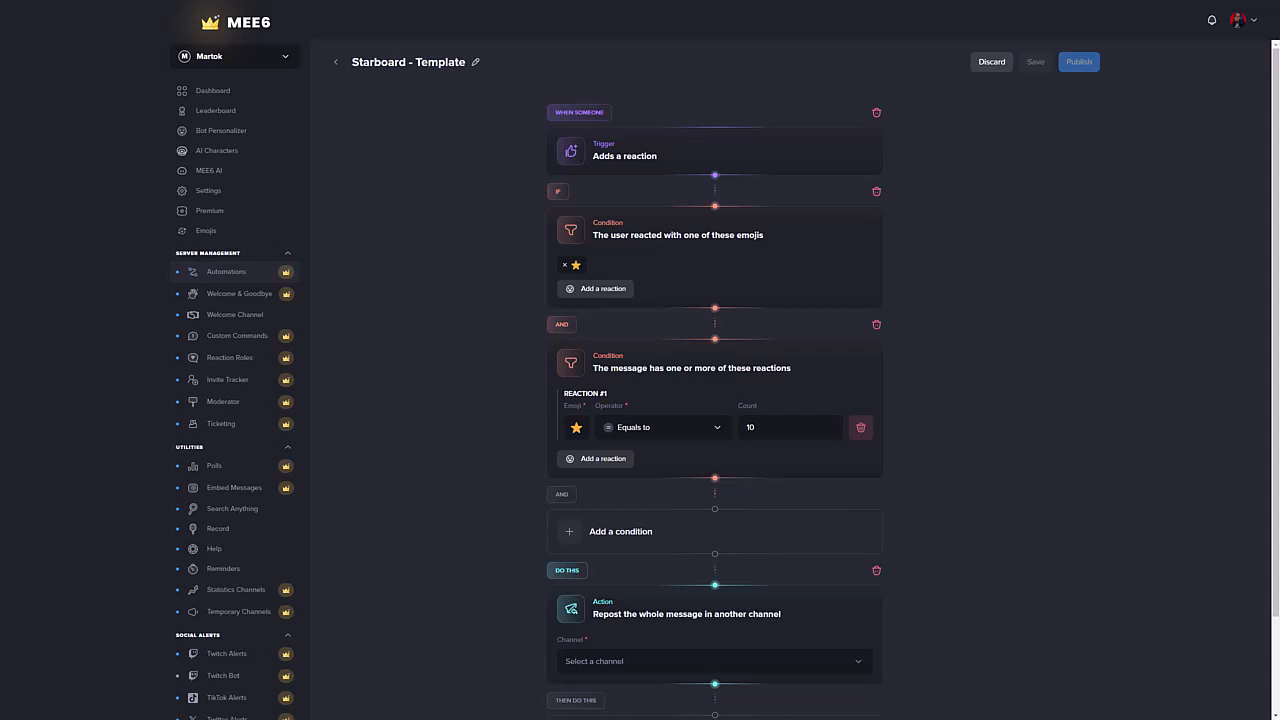
{"action": "left_click", "coordinate": [336, 63]}
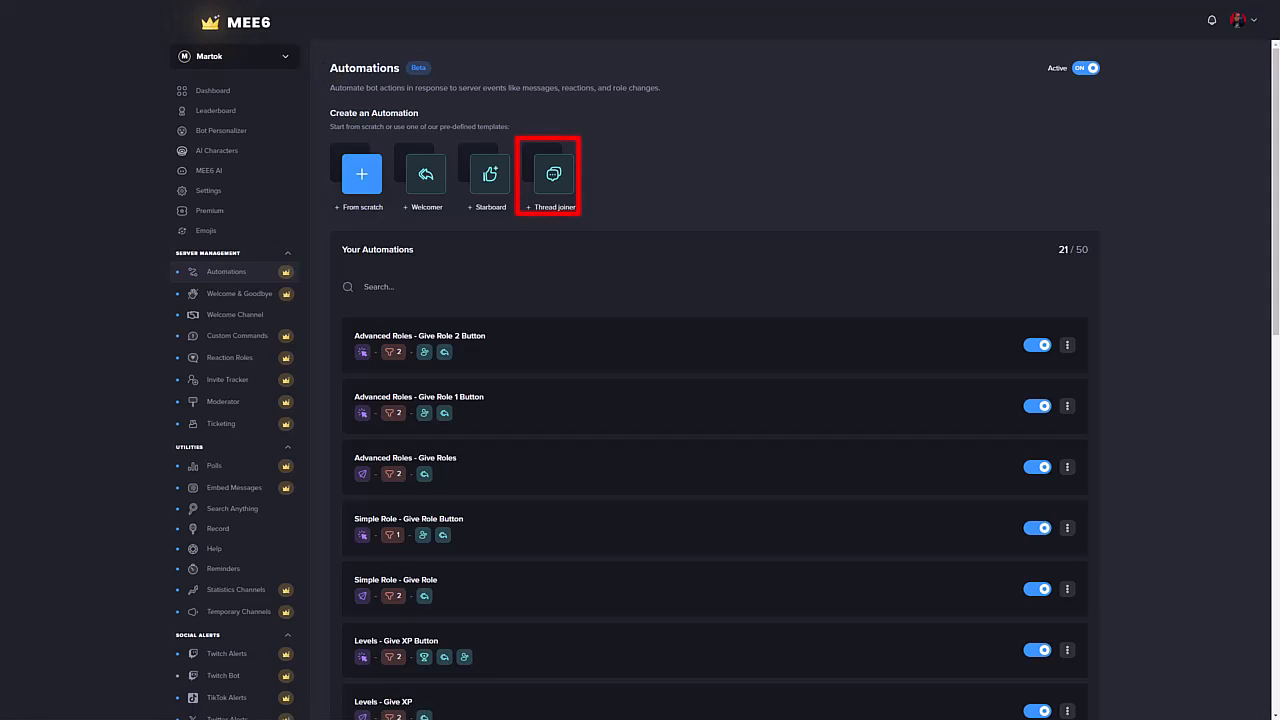
{"action": "left_click", "coordinate": [554, 176]}
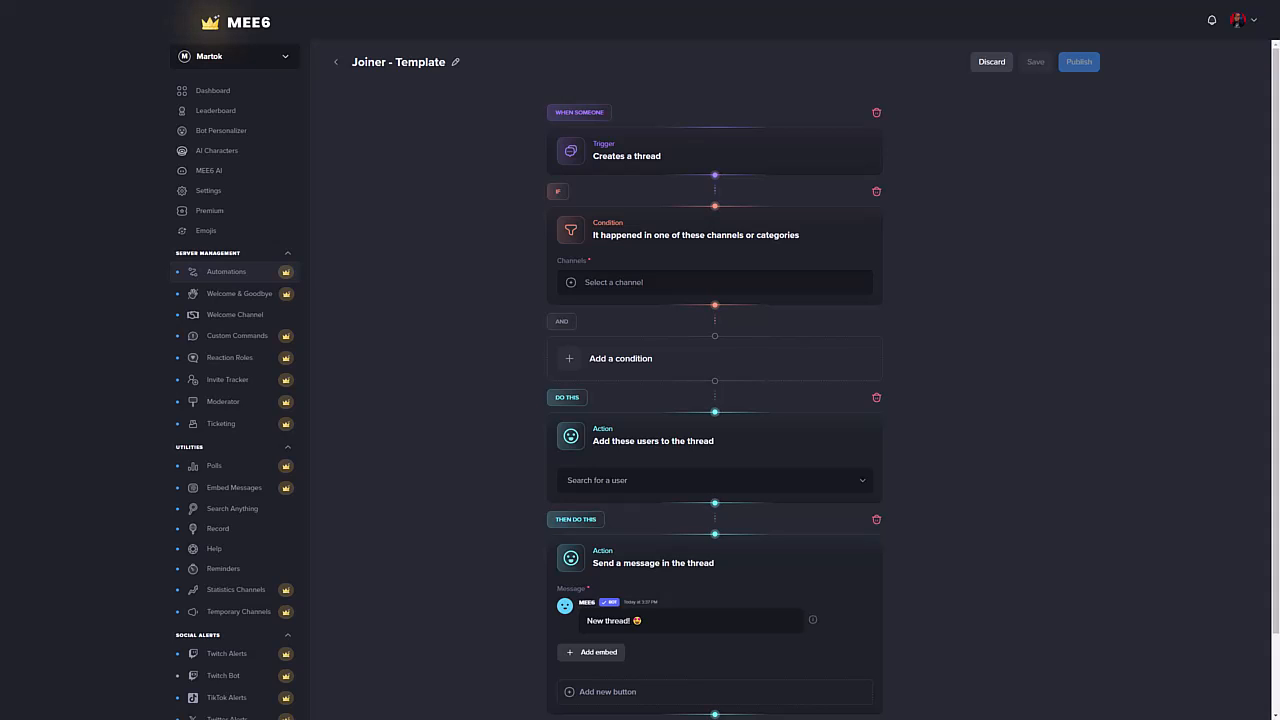
{"action": "left_click", "coordinate": [337, 66]}
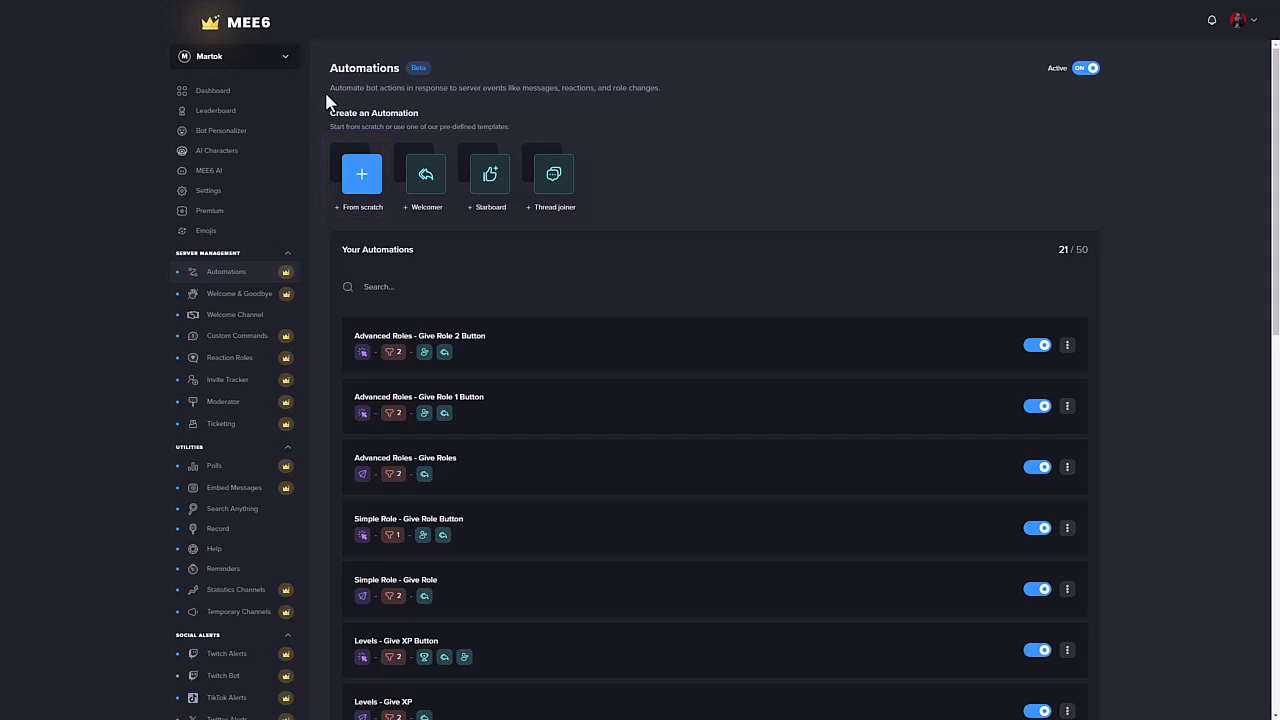
Create an automation from scratch named "Help Response" that triggers when someone sends a message.
{"action": "left_click", "coordinate": [357, 183]}
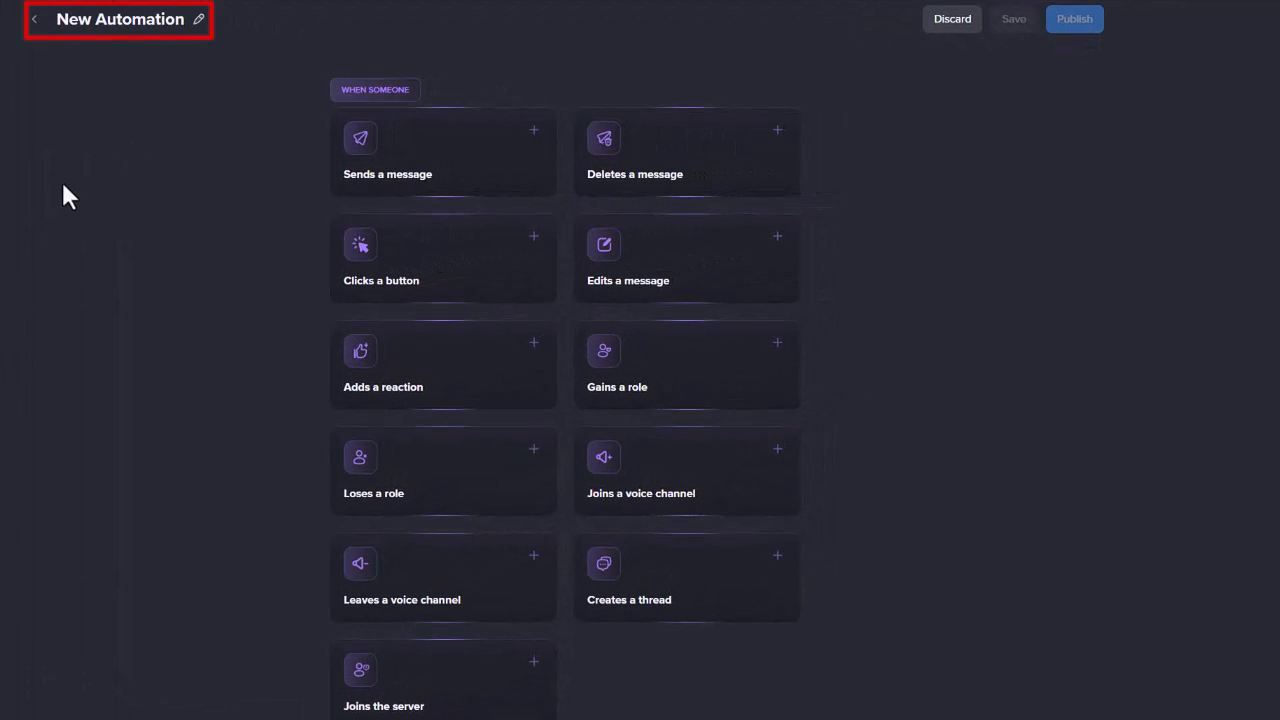
{"action": "left_click", "coordinate": [151, 22]}
{"action": "type", "text": "Help Response"}
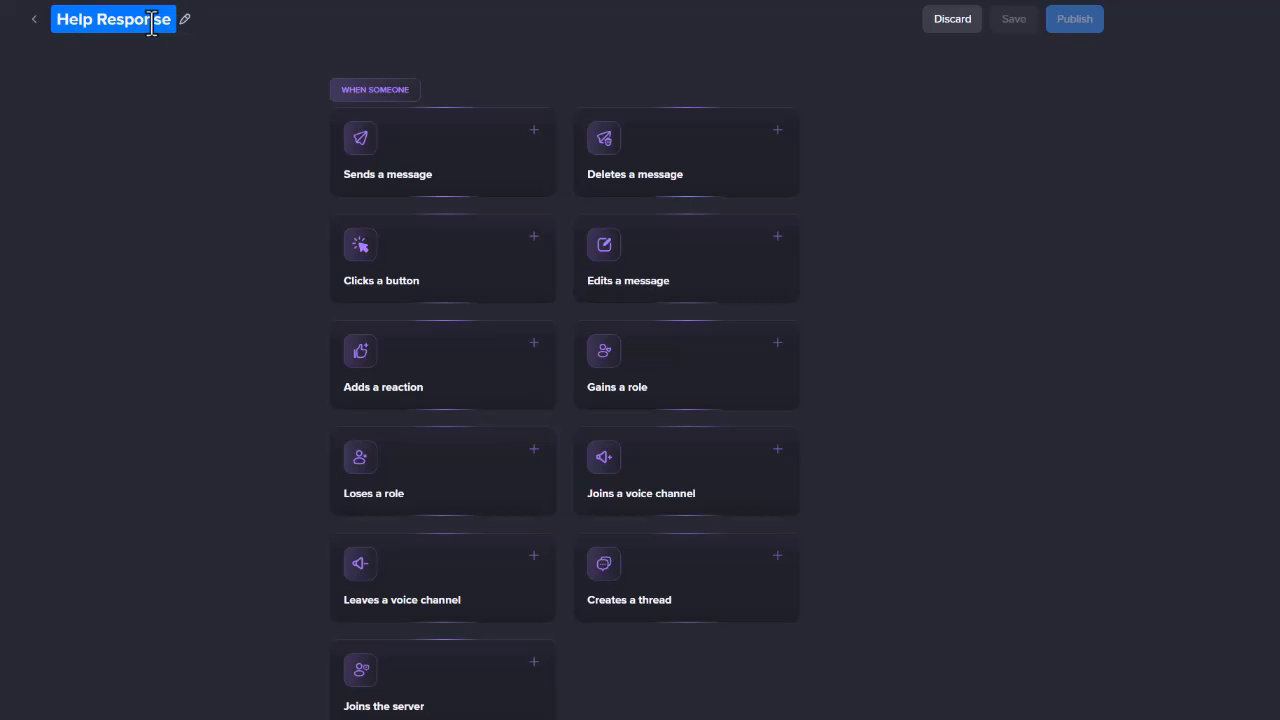
{"action": "left_click", "coordinate": [170, 52]}
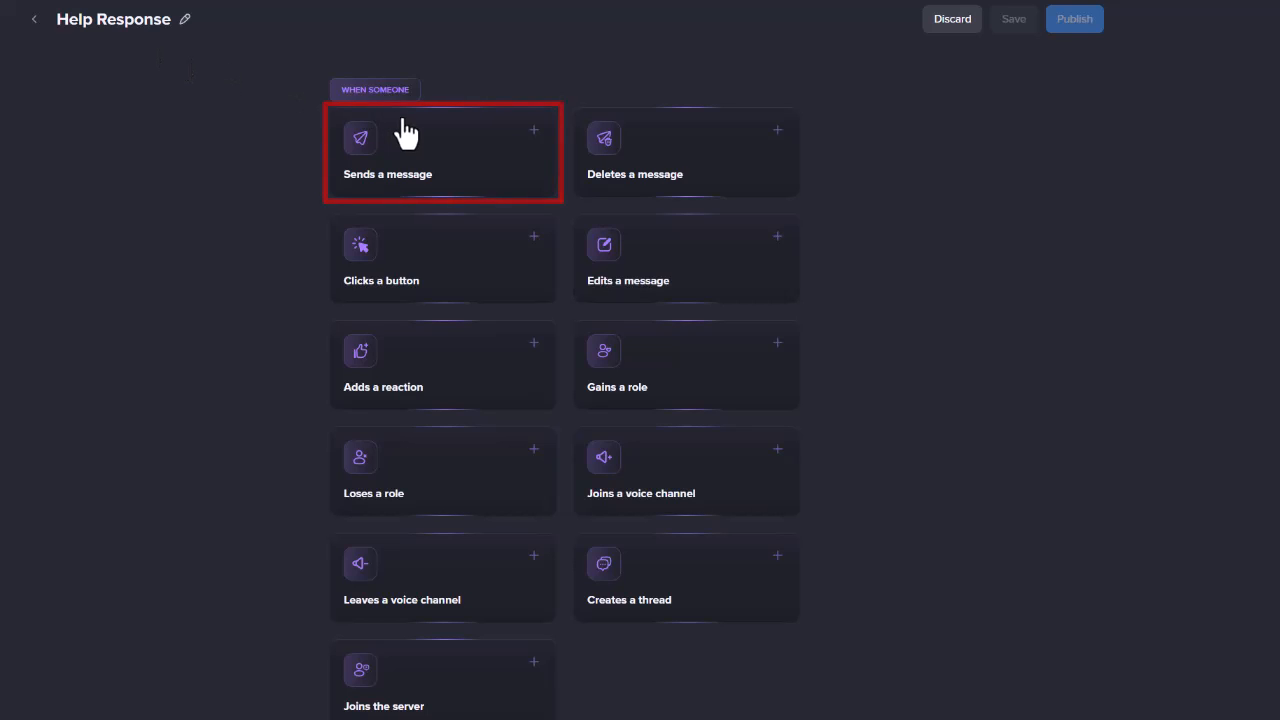
{"action": "left_click", "coordinate": [424, 162]}
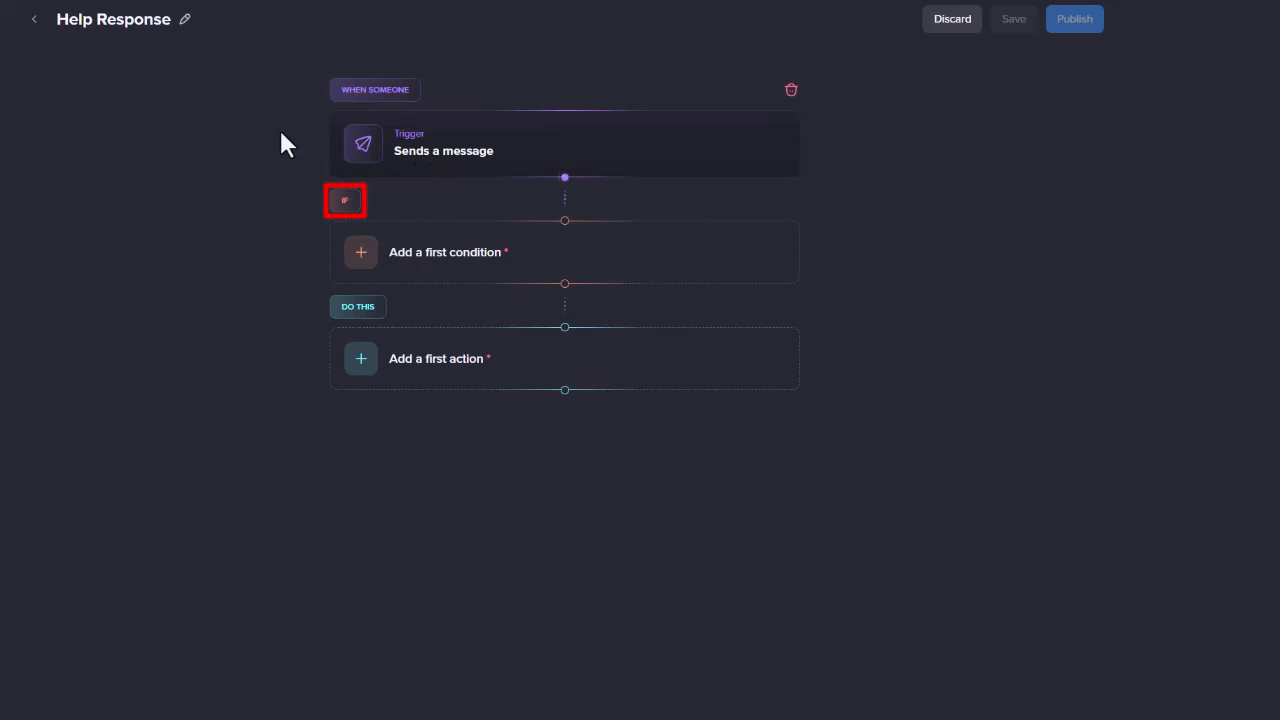
Add a condition that the message contains one of the words "help", "assist" or "assistance".
{"action": "left_click", "coordinate": [418, 260]}
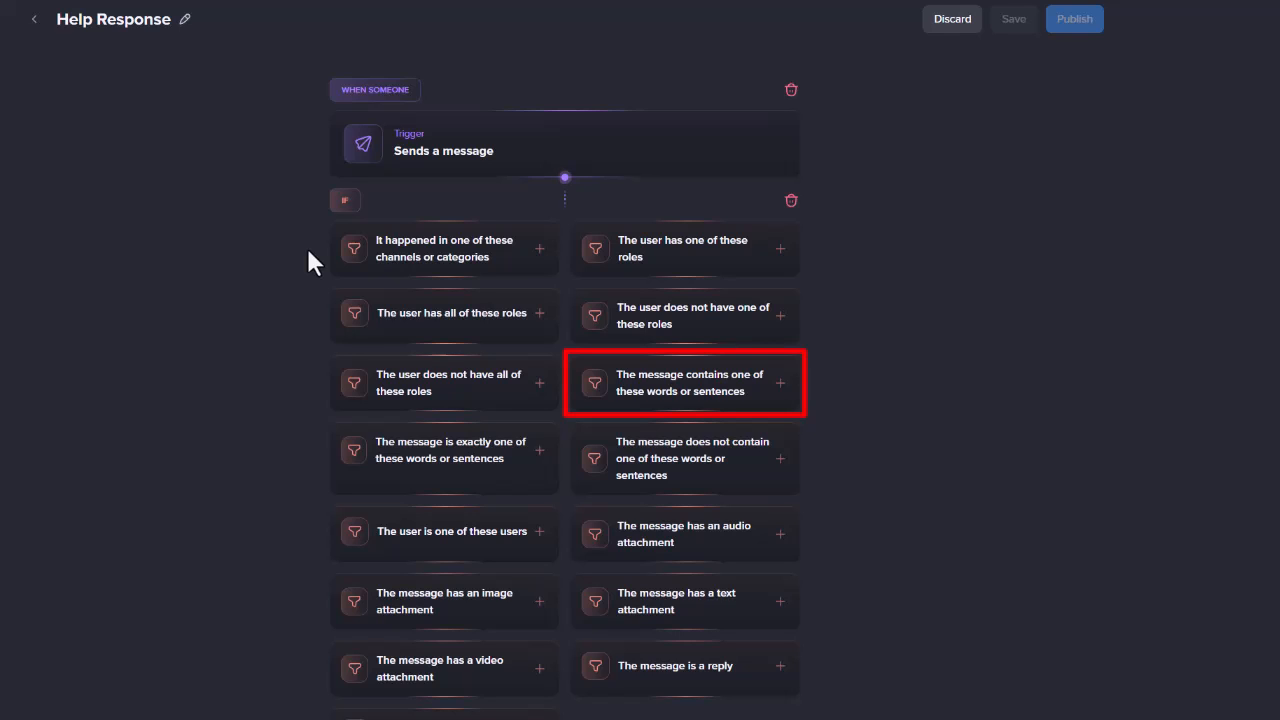
{"action": "left_click", "coordinate": [656, 394]}
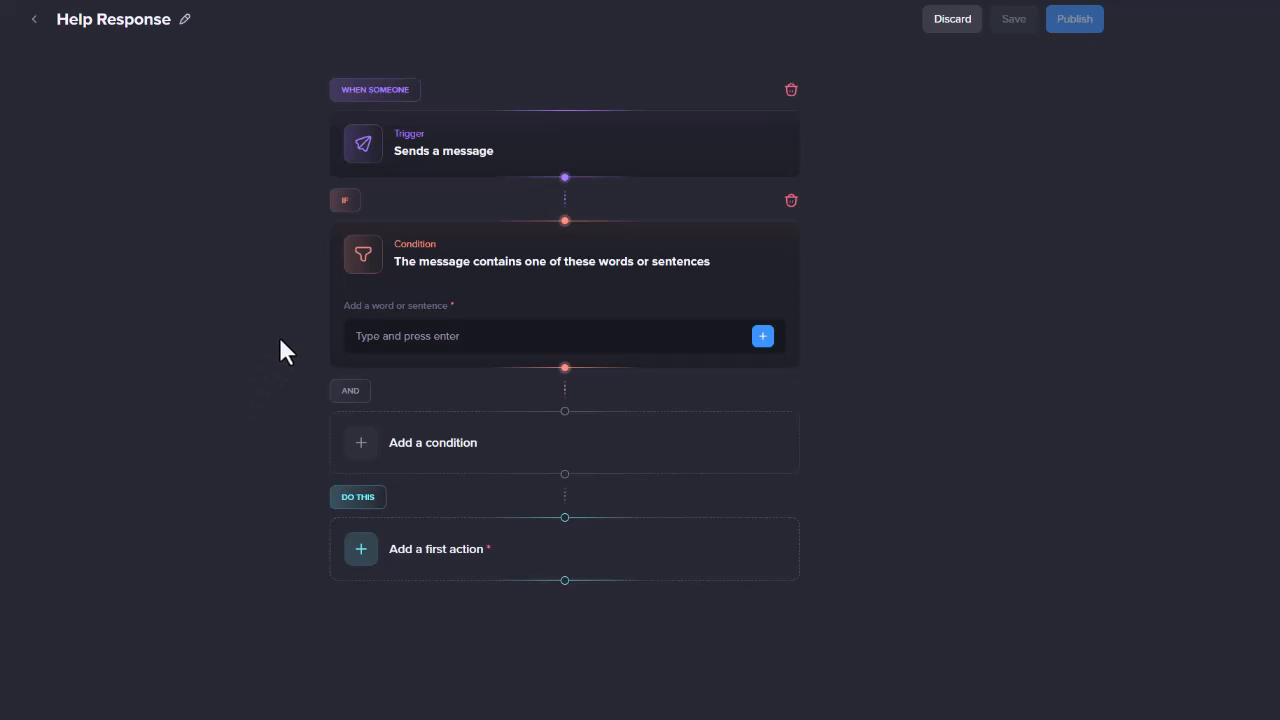
{"action": "left_click", "coordinate": [358, 336]}
{"action": "type", "text": "help"}
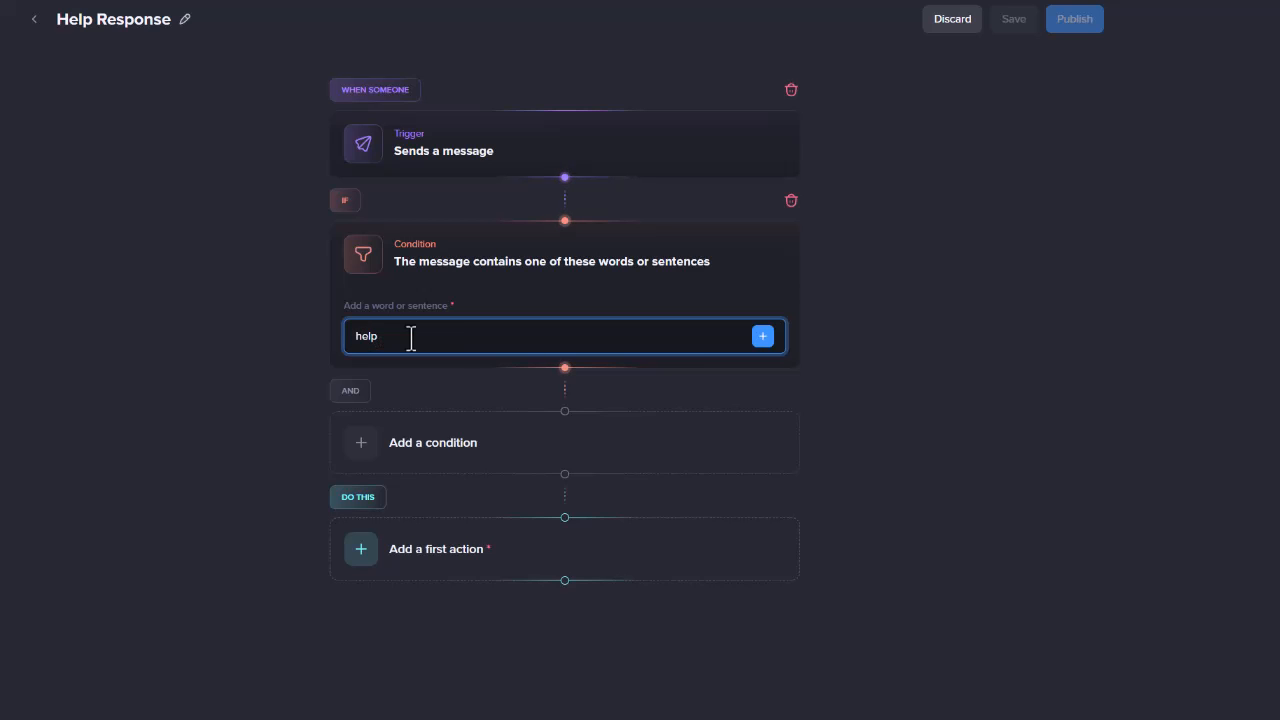
{"action": "left_click", "coordinate": [763, 337]}
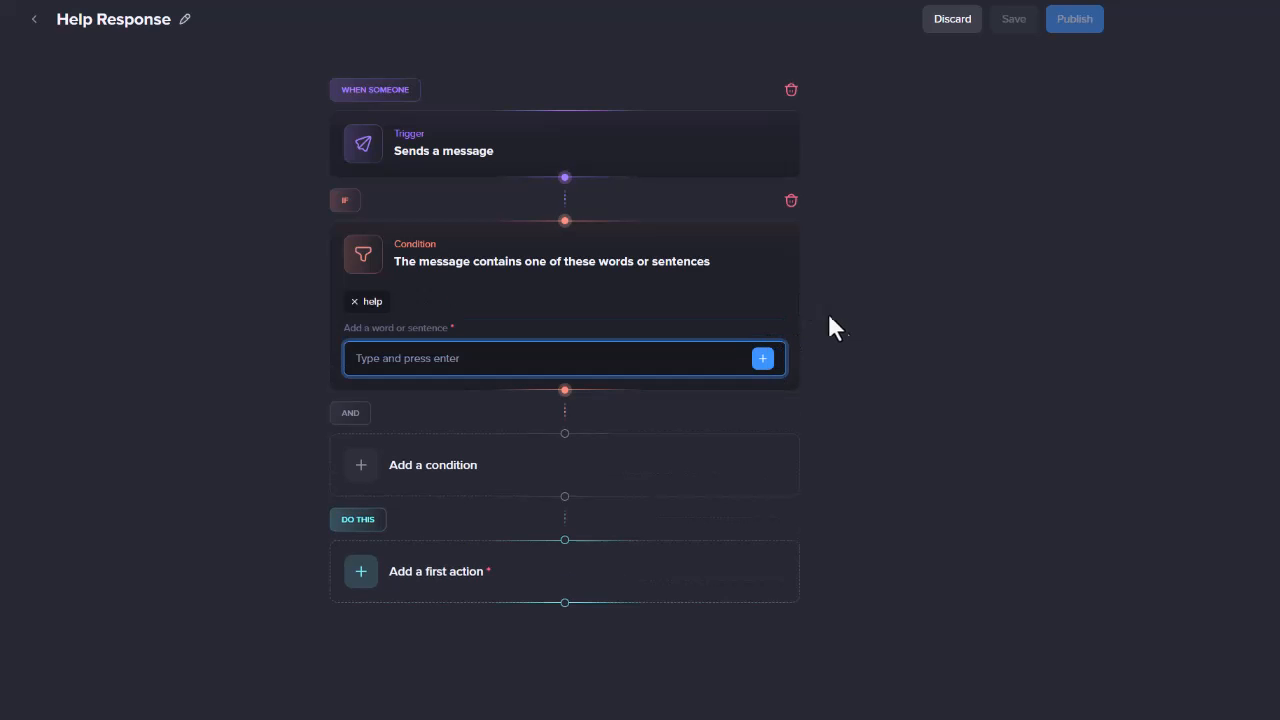
{"action": "type", "text": "assist"}
{"action": "left_click", "coordinate": [763, 358]}
{"action": "type", "text": "assistance"}
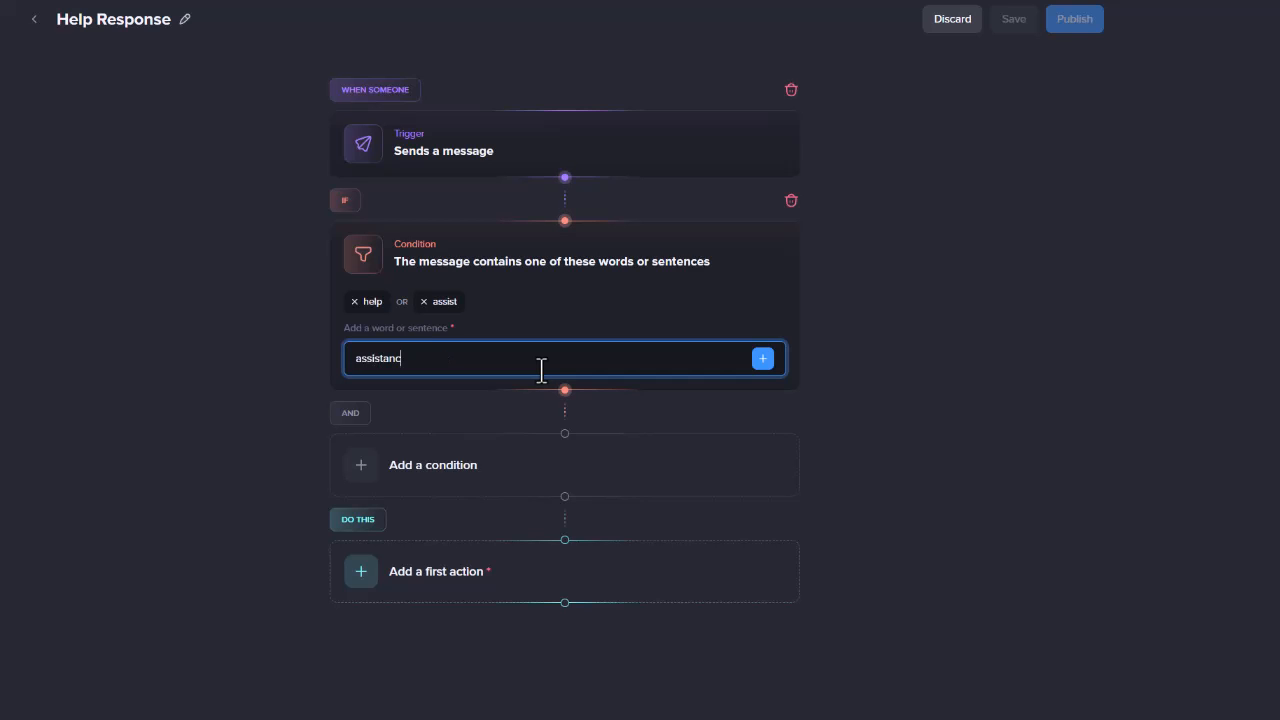
{"action": "left_click", "coordinate": [763, 360]}
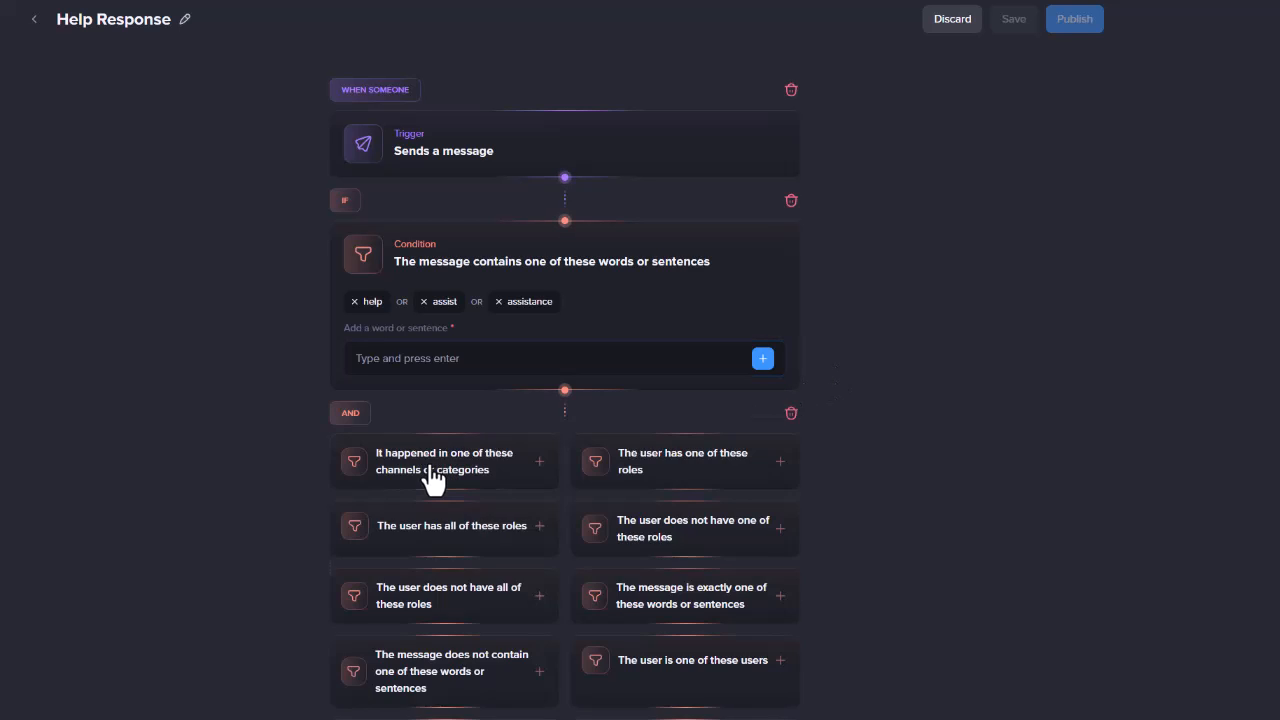
Add a second condition limiting the automation to messages in the general-chat channel.
{"action": "left_click", "coordinate": [450, 478]}
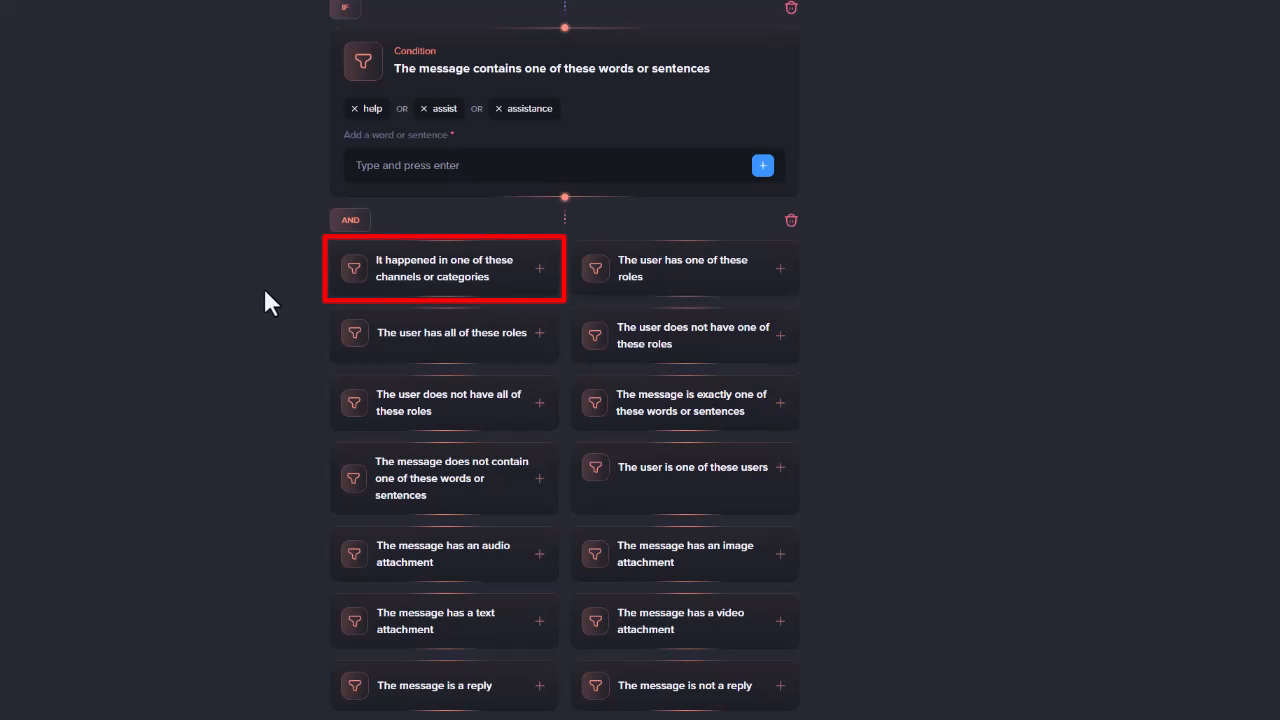
{"action": "left_click", "coordinate": [398, 282]}
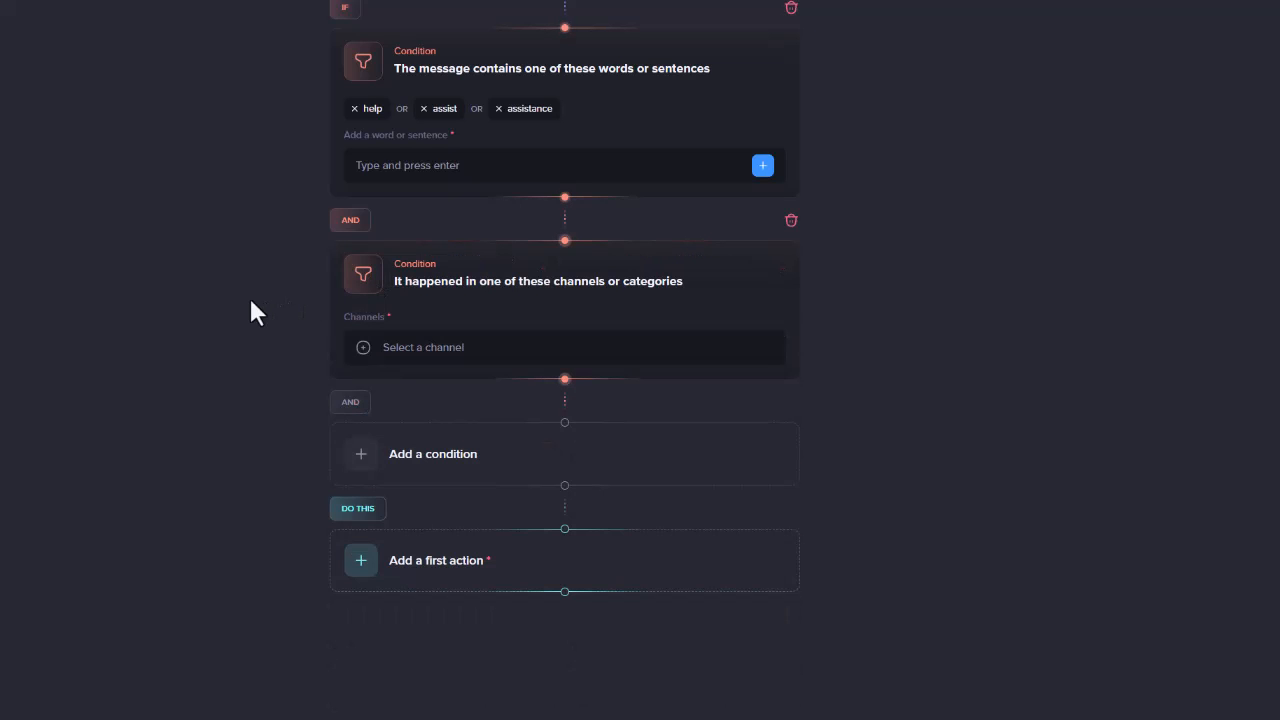
{"action": "left_click", "coordinate": [362, 354]}
{"action": "type", "text": "gene"}
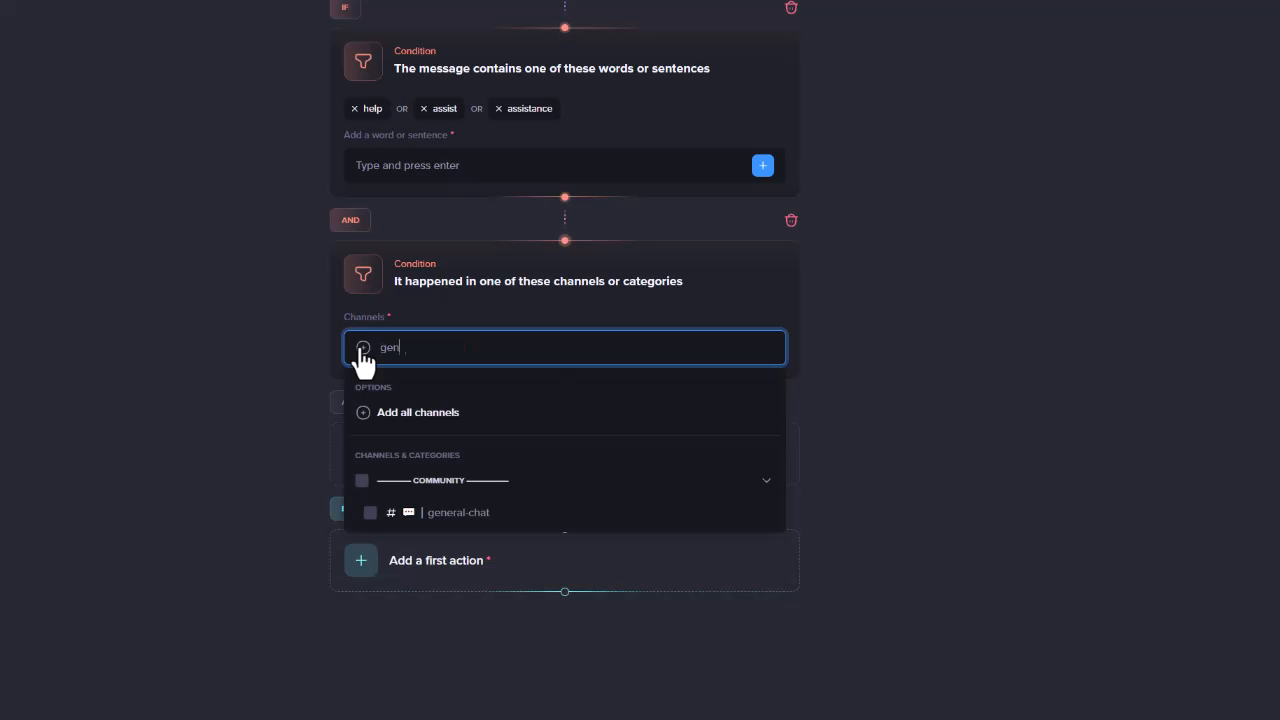
{"action": "left_click", "coordinate": [435, 515]}
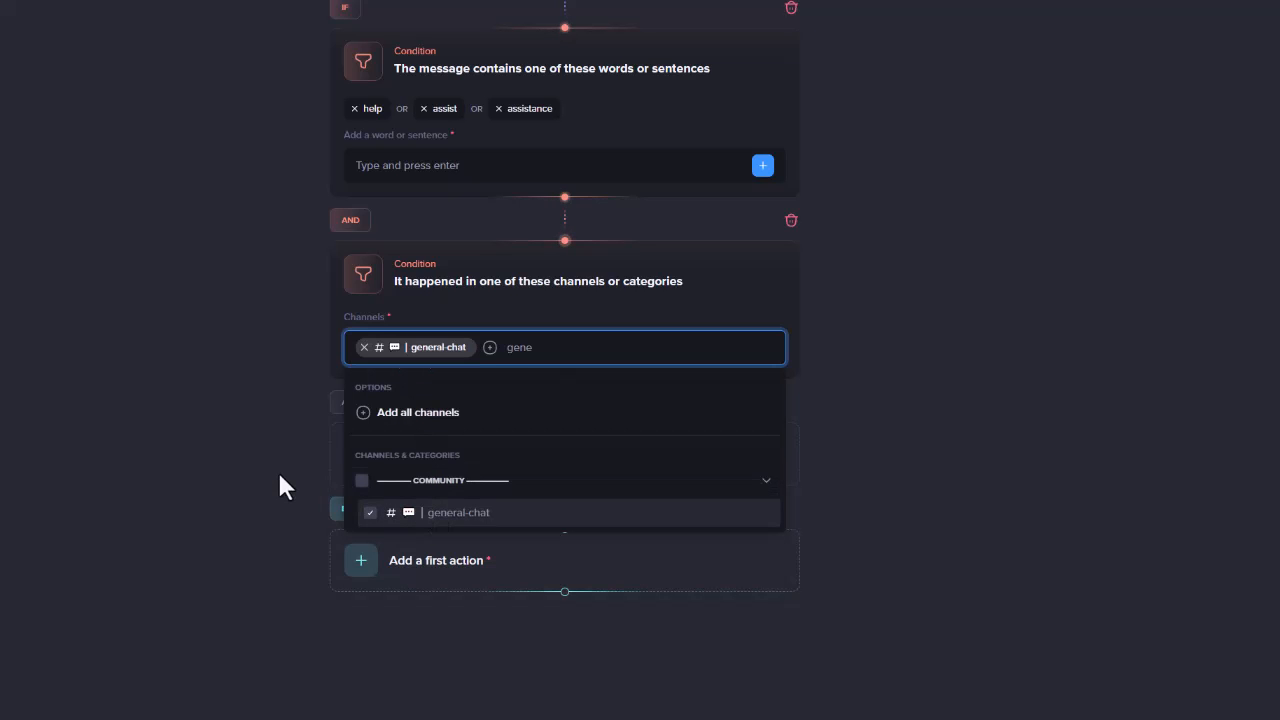
{"action": "left_click", "coordinate": [279, 475]}
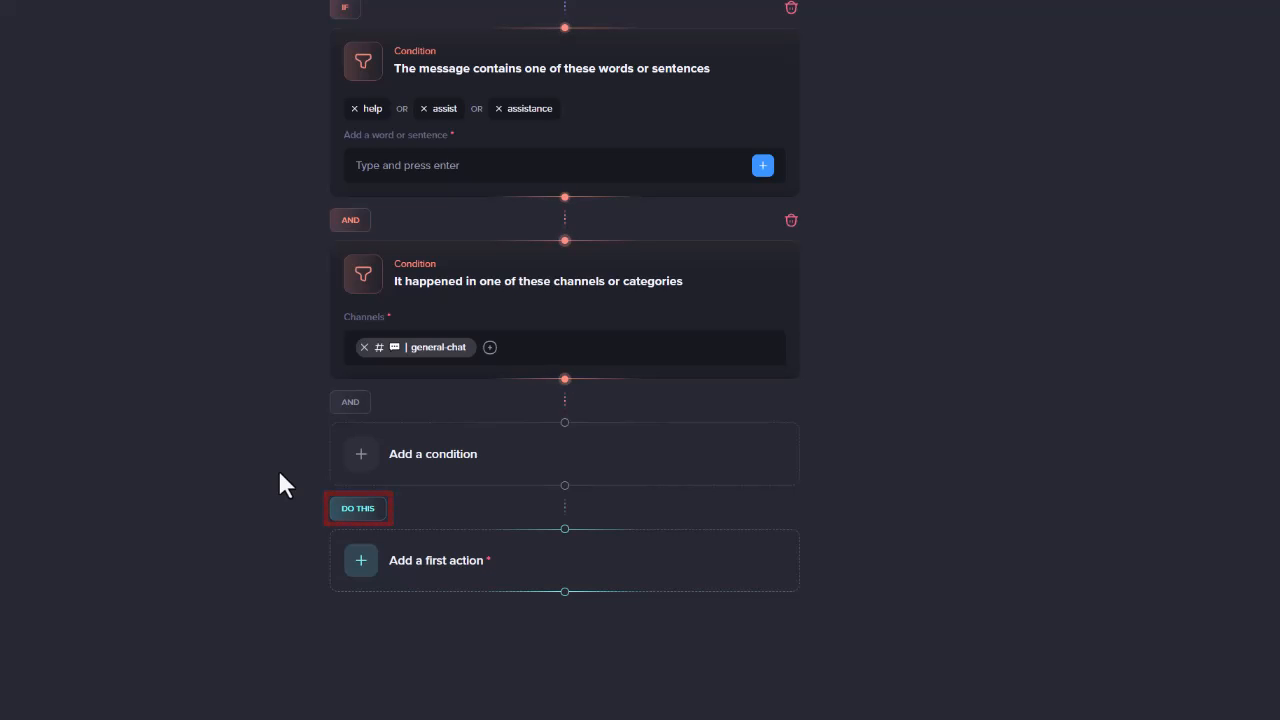
Add "Reply to the message" as the automation's first action.
{"action": "left_click", "coordinate": [362, 560]}
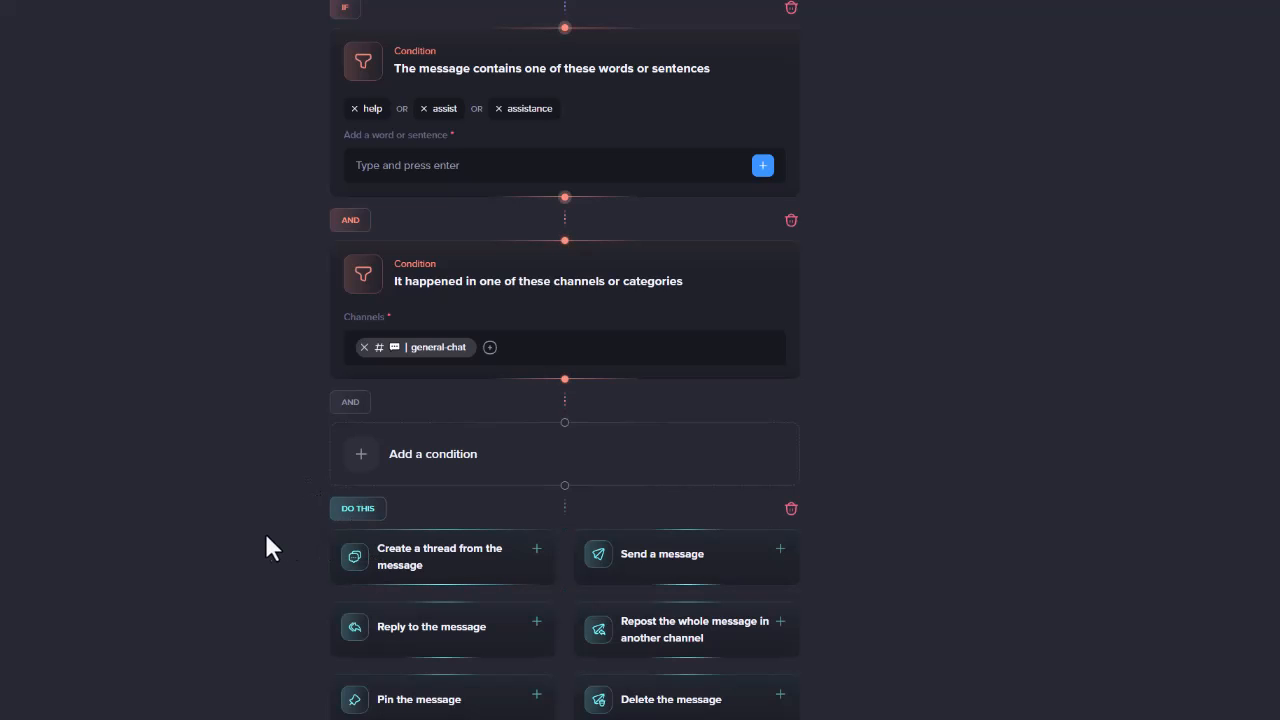
{"action": "scroll", "coordinate": [260, 532], "scroll_direction": "down", "scroll_amount": 2}
{"action": "scroll", "coordinate": [262, 548], "scroll_direction": "down", "scroll_amount": 1}
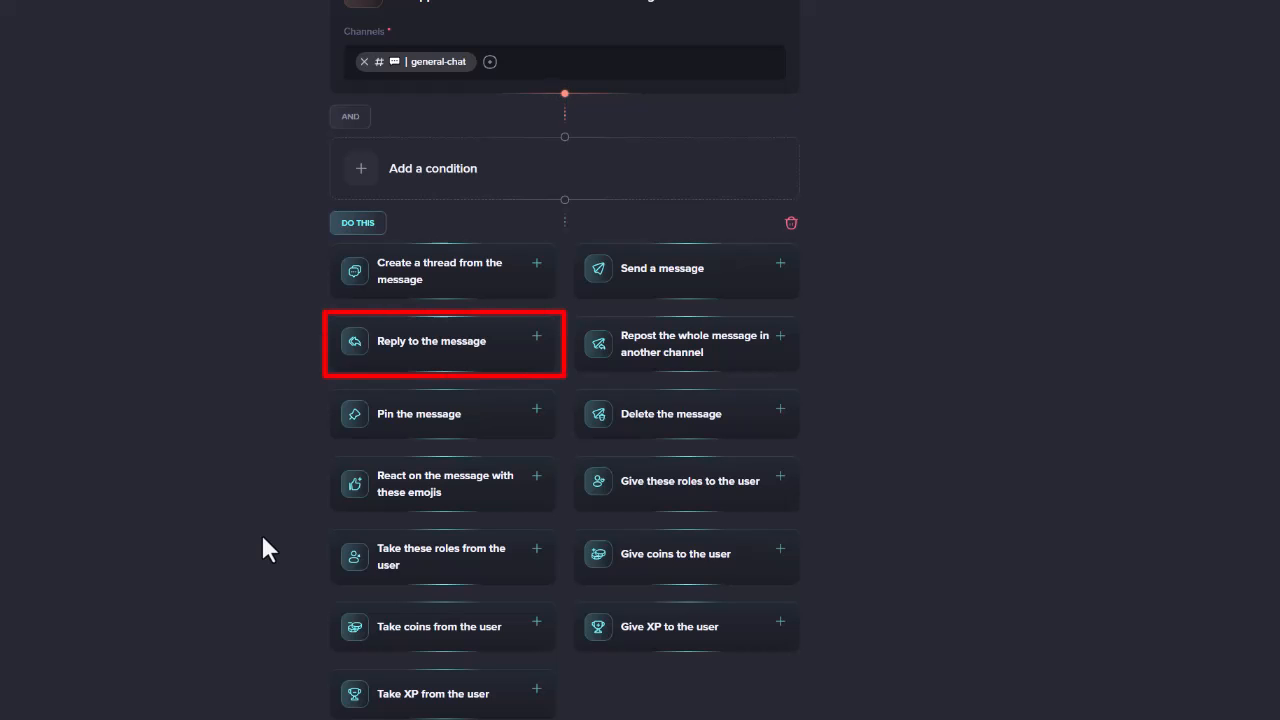
{"action": "left_click", "coordinate": [476, 338]}
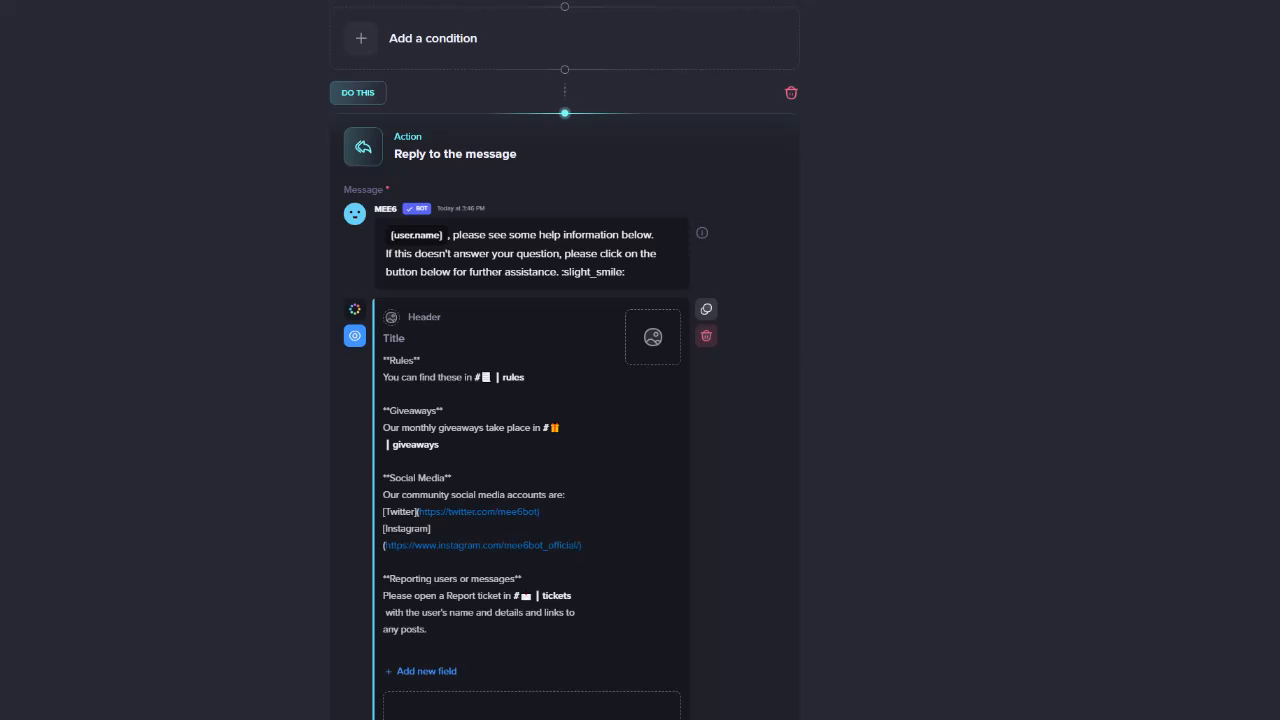
Add a button labelled "Still Need Help?" to the reply and save the automation without publishing it.
{"action": "scroll", "coordinate": [320, 550], "scroll_direction": "down", "scroll_amount": 3}
{"action": "left_click", "coordinate": [412, 568]}
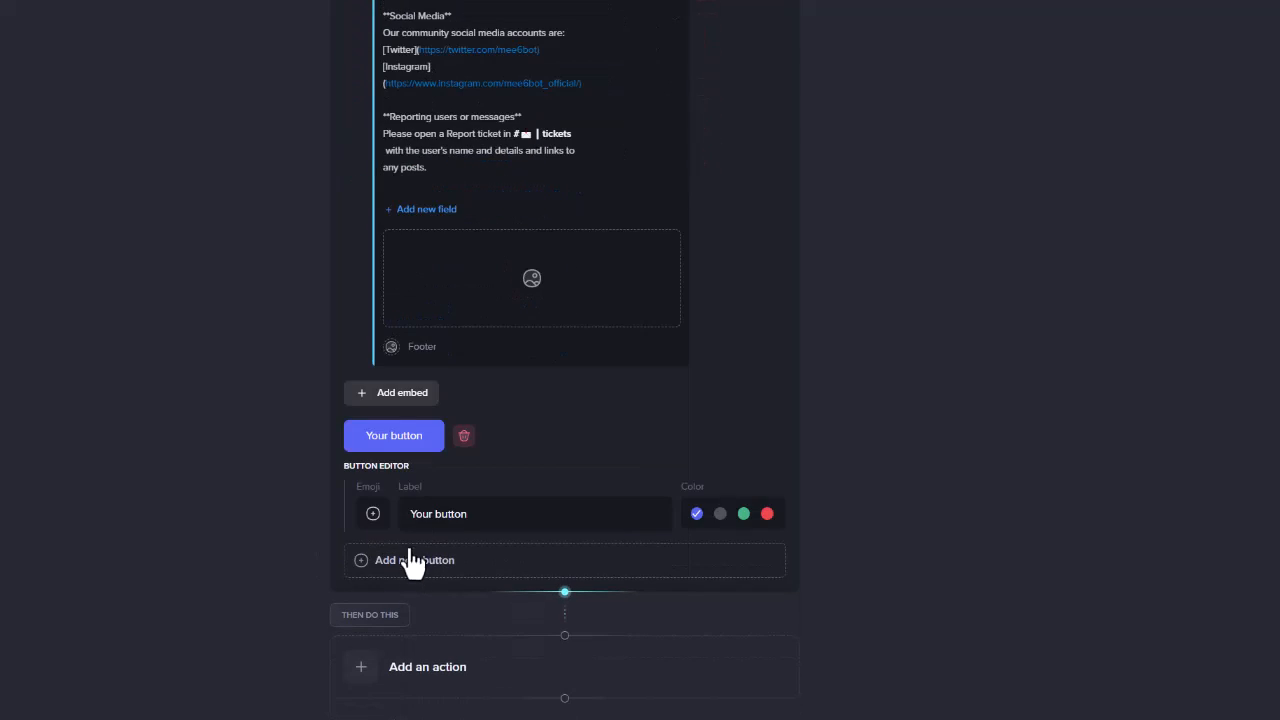
{"action": "left_click", "coordinate": [432, 514]}
{"action": "left_click_drag", "start_coordinate": [467, 514], "coordinate": [404, 516]}
{"action": "type", "text": "S"}
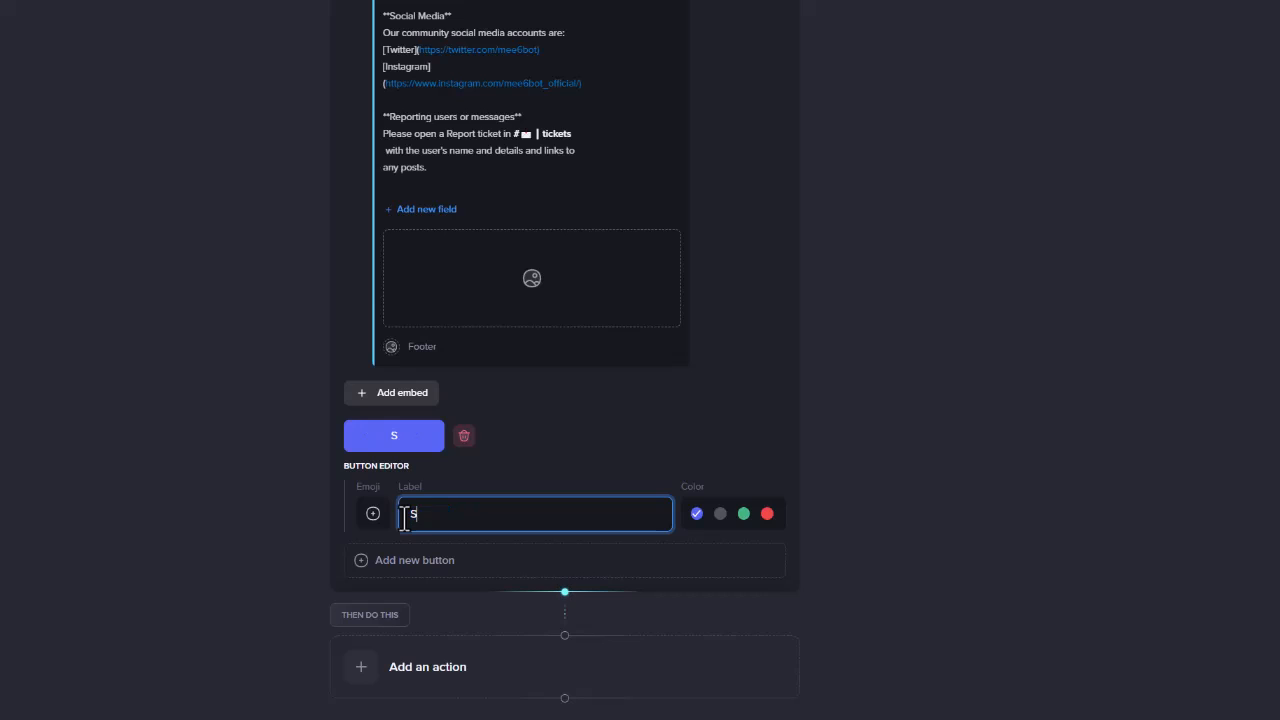
{"action": "type", "text": "till Need Help?"}
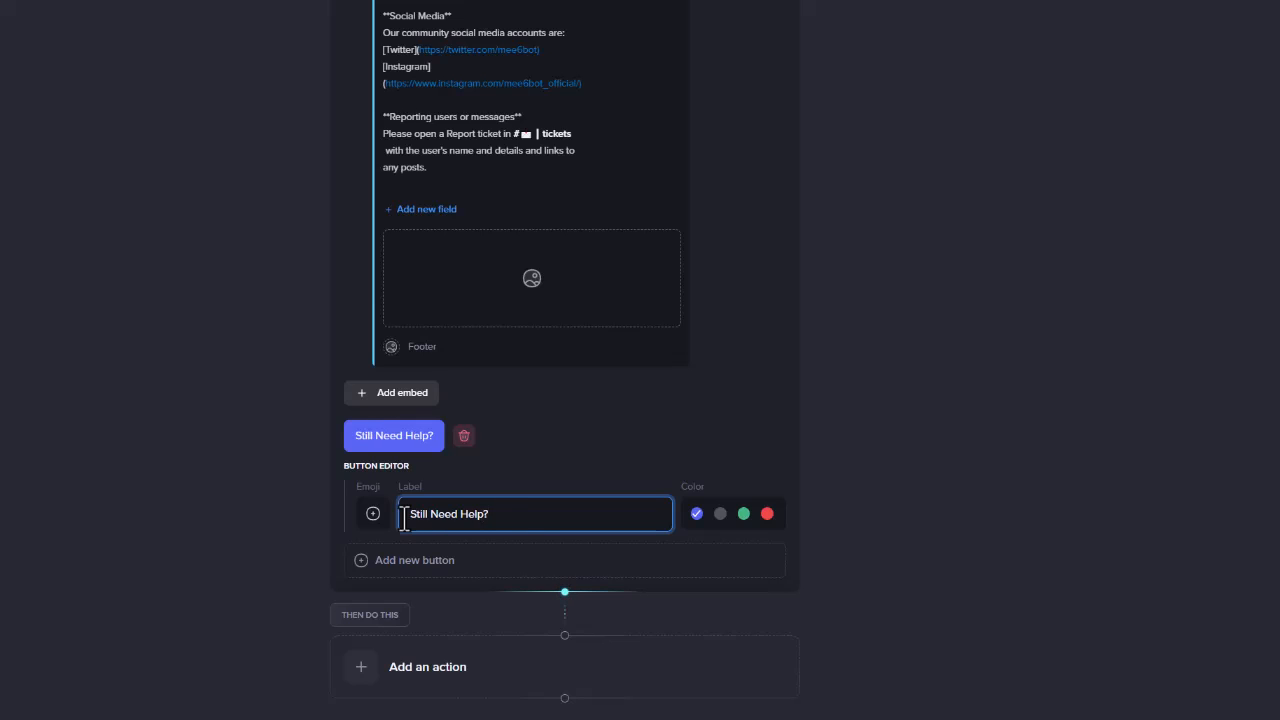
{"action": "left_click", "coordinate": [268, 506]}
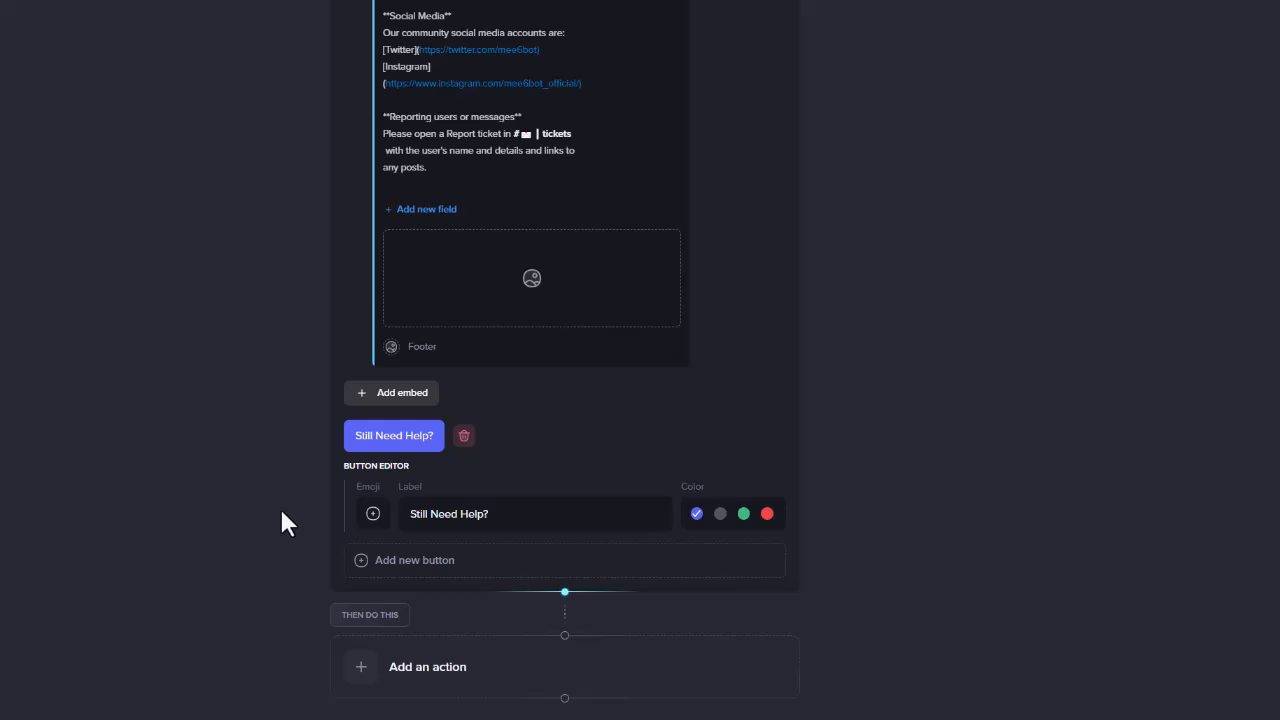
{"action": "scroll", "coordinate": [281, 512], "scroll_direction": "up", "scroll_amount": 3}
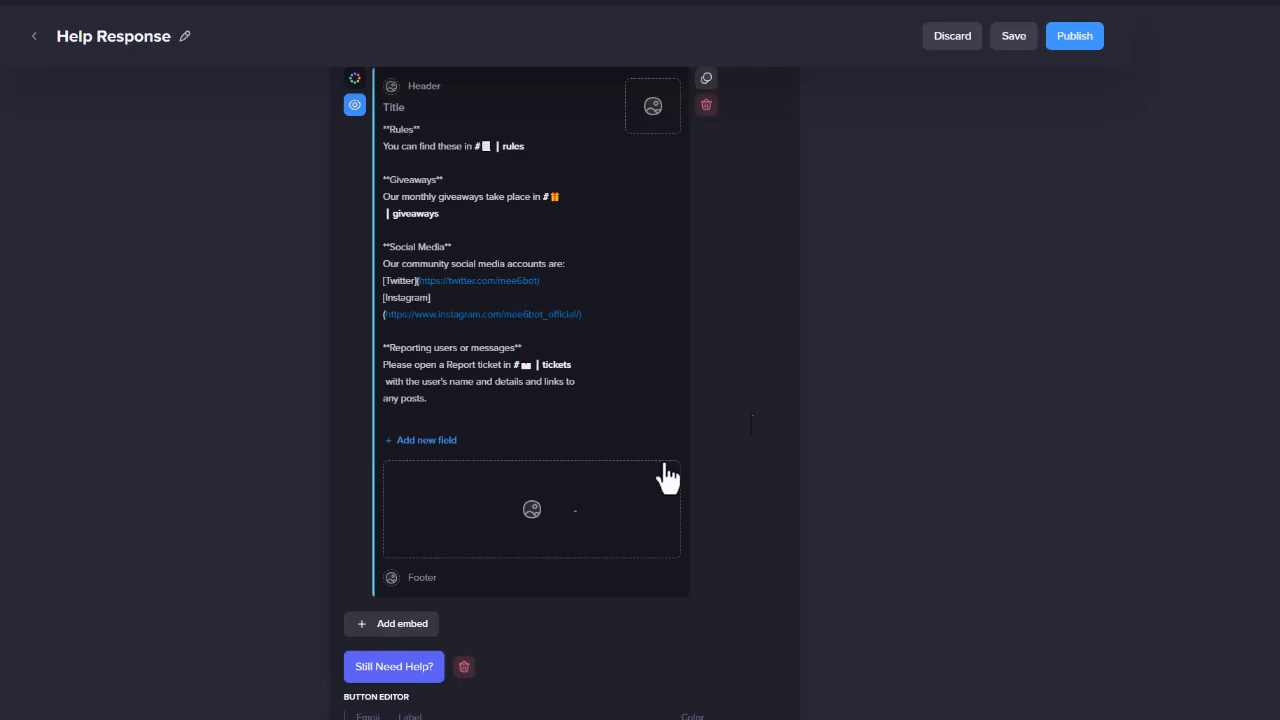
{"action": "left_click", "coordinate": [1014, 44]}
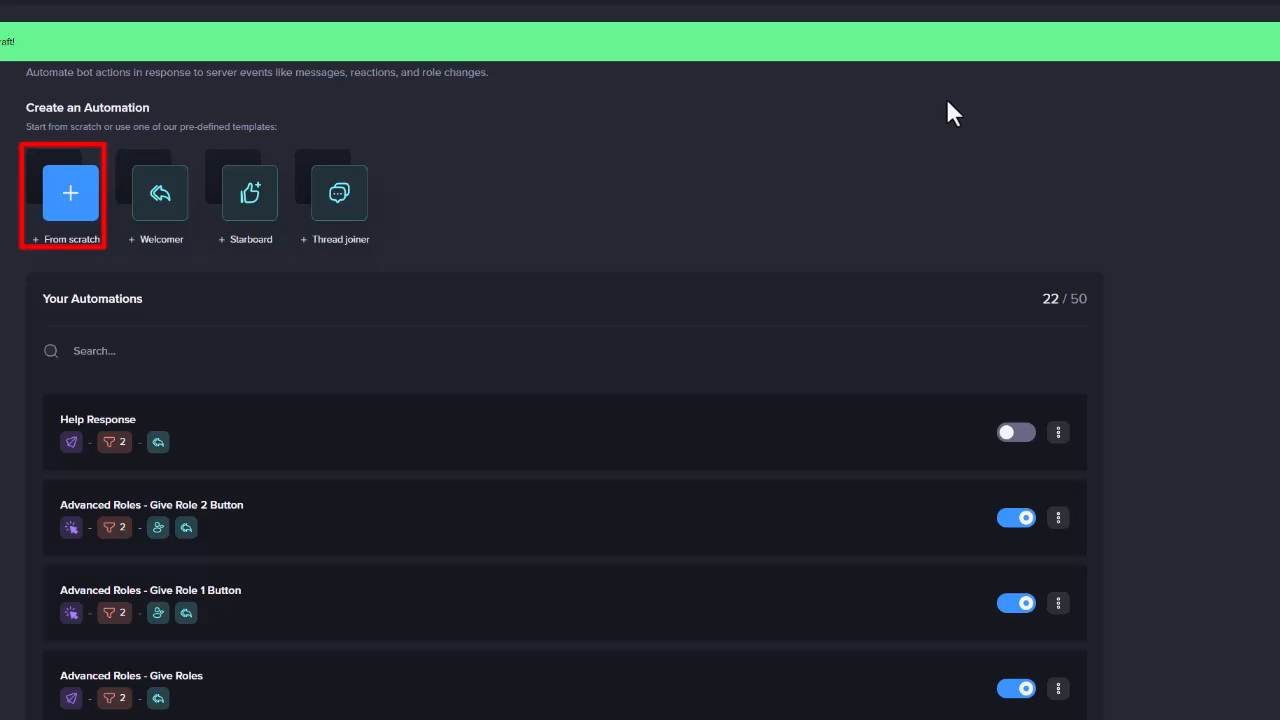
Create a new automation from scratch and name it "Help Response - Thread".
{"action": "left_click", "coordinate": [58, 205]}
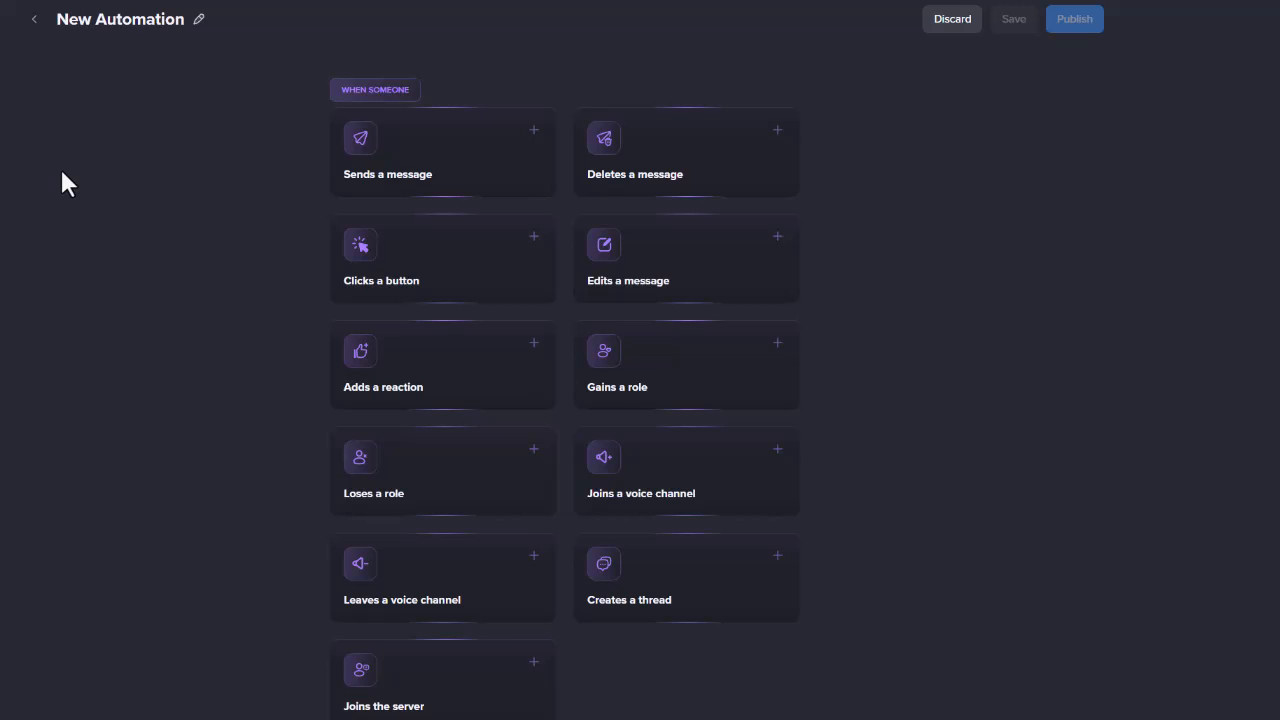
{"action": "left_click", "coordinate": [124, 19]}
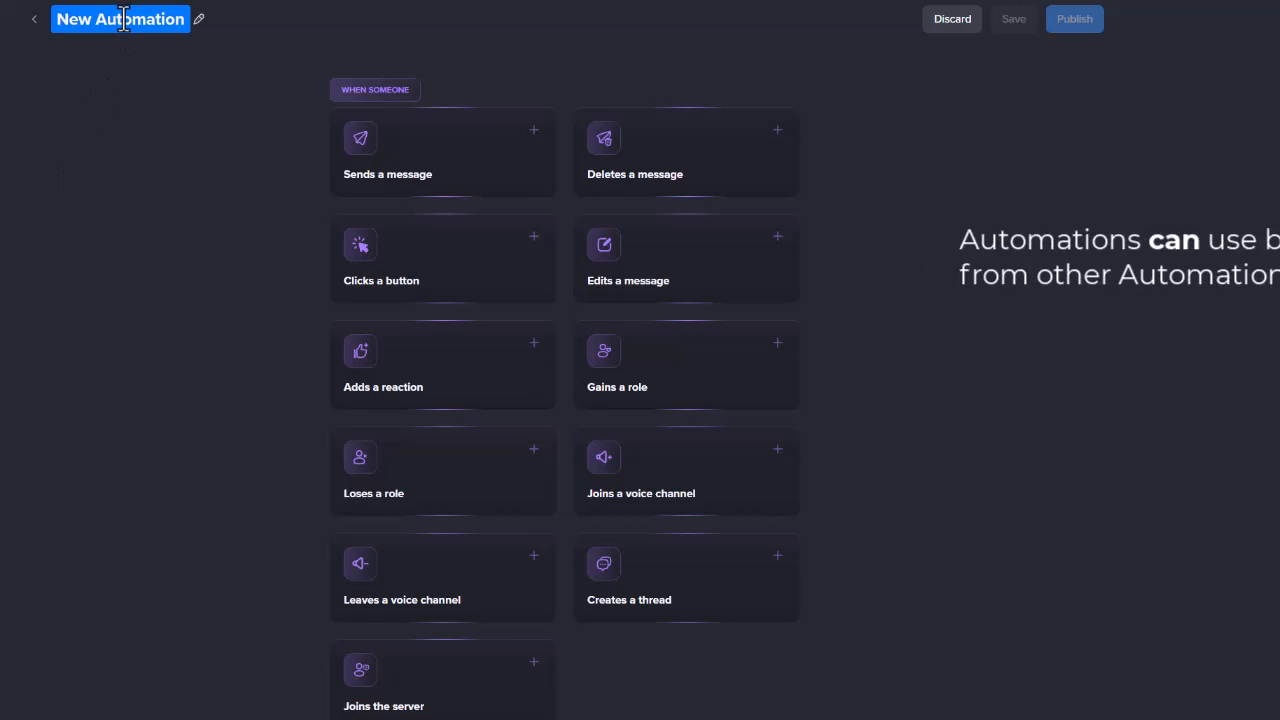
{"action": "key", "text": "BackSpace"}
{"action": "key", "text": "BackSpace"}
{"action": "key", "text": "BackSpace"}
{"action": "key", "text": "BackSpace"}
{"action": "key", "text": "BackSpace"}
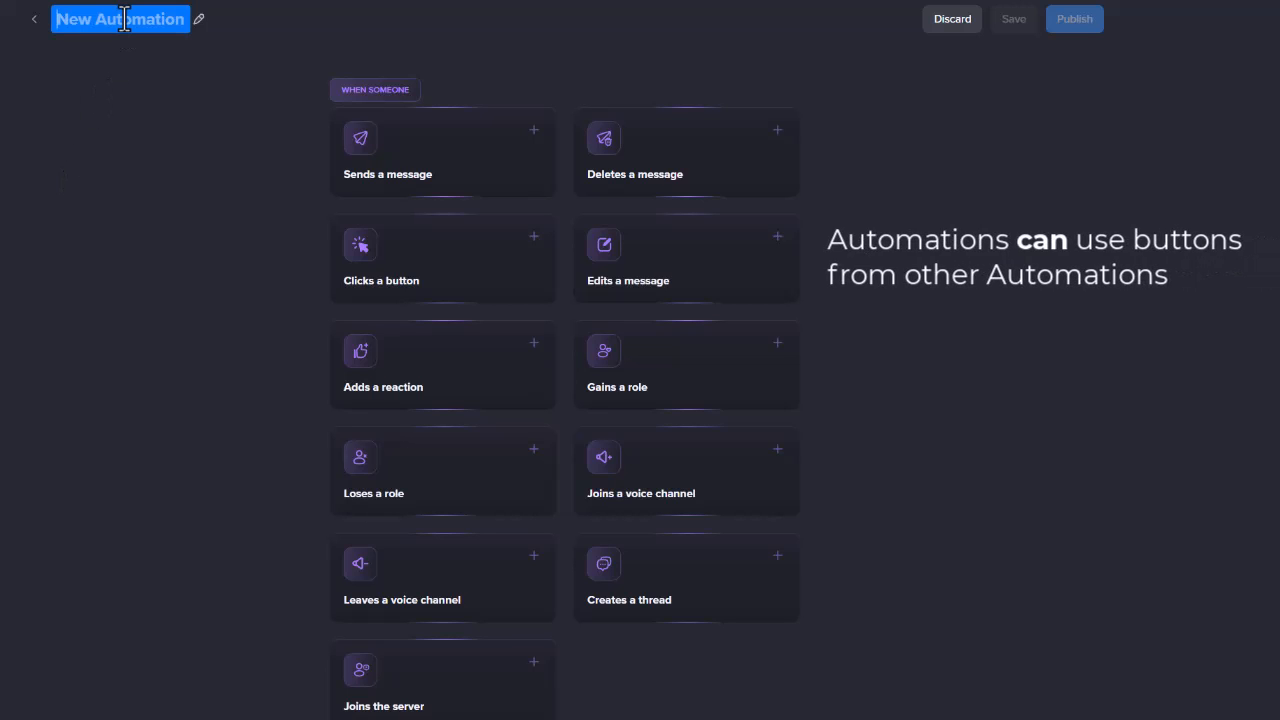
{"action": "type", "text": "Help Res"}
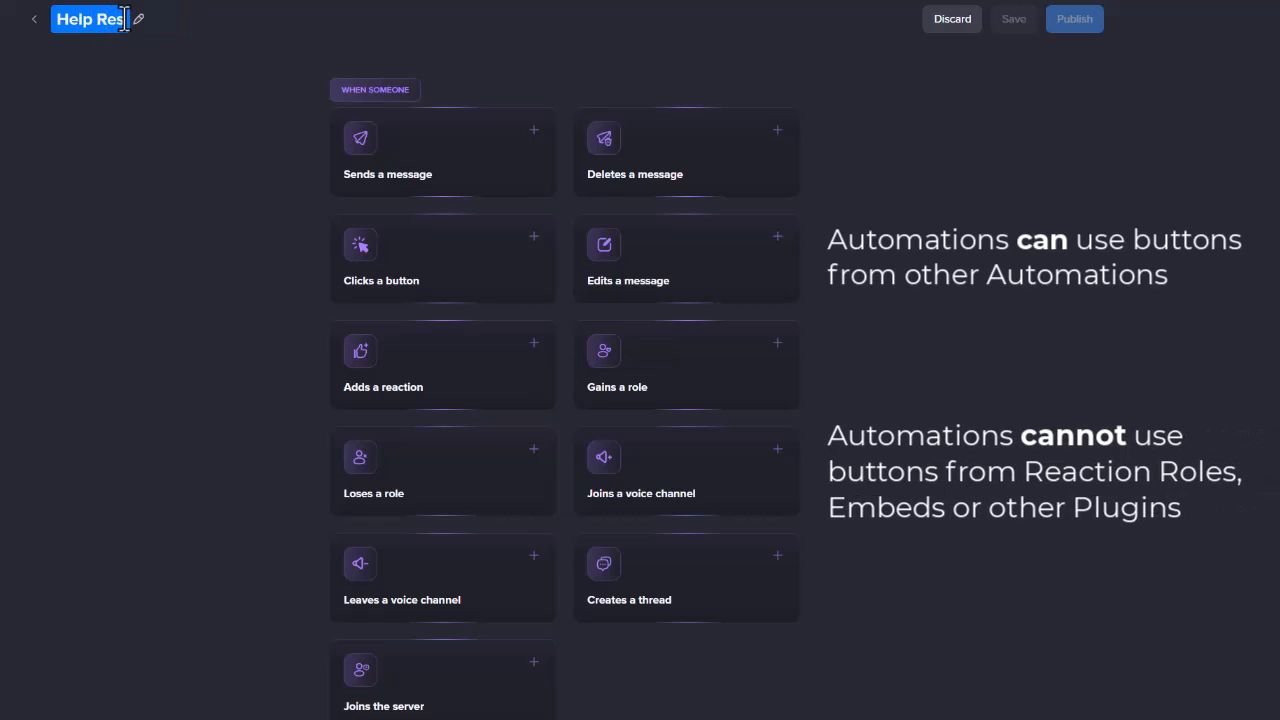
{"action": "type", "text": "ponse - Thread"}
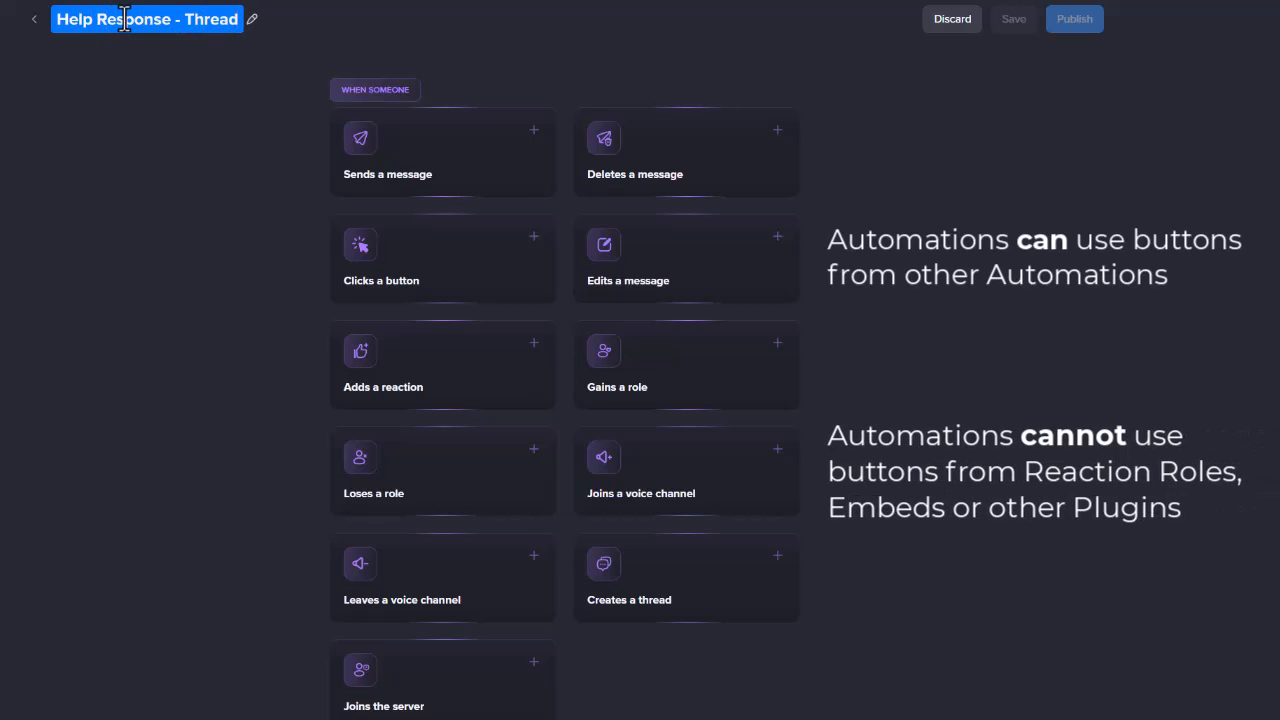
{"action": "left_click", "coordinate": [165, 85]}
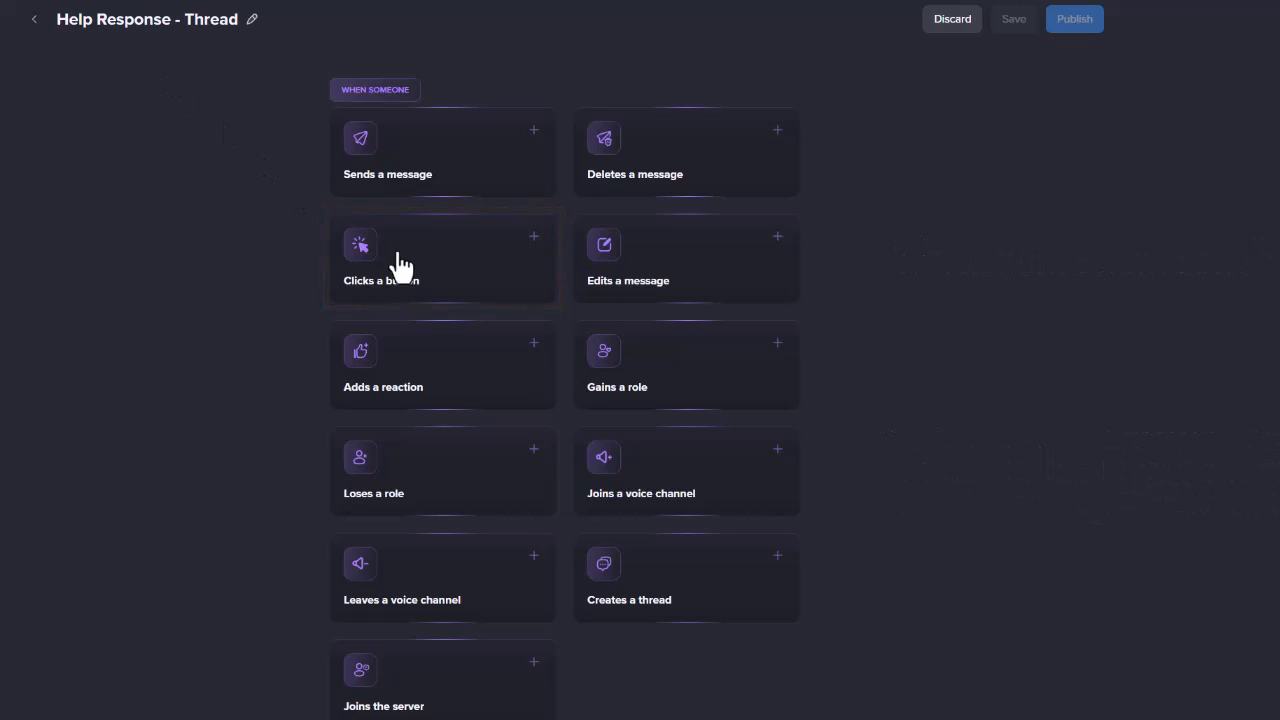
Set the trigger to "Clicks a button" and choose the first "Still Need Help?" button as the required condition.
{"action": "left_click", "coordinate": [437, 277]}
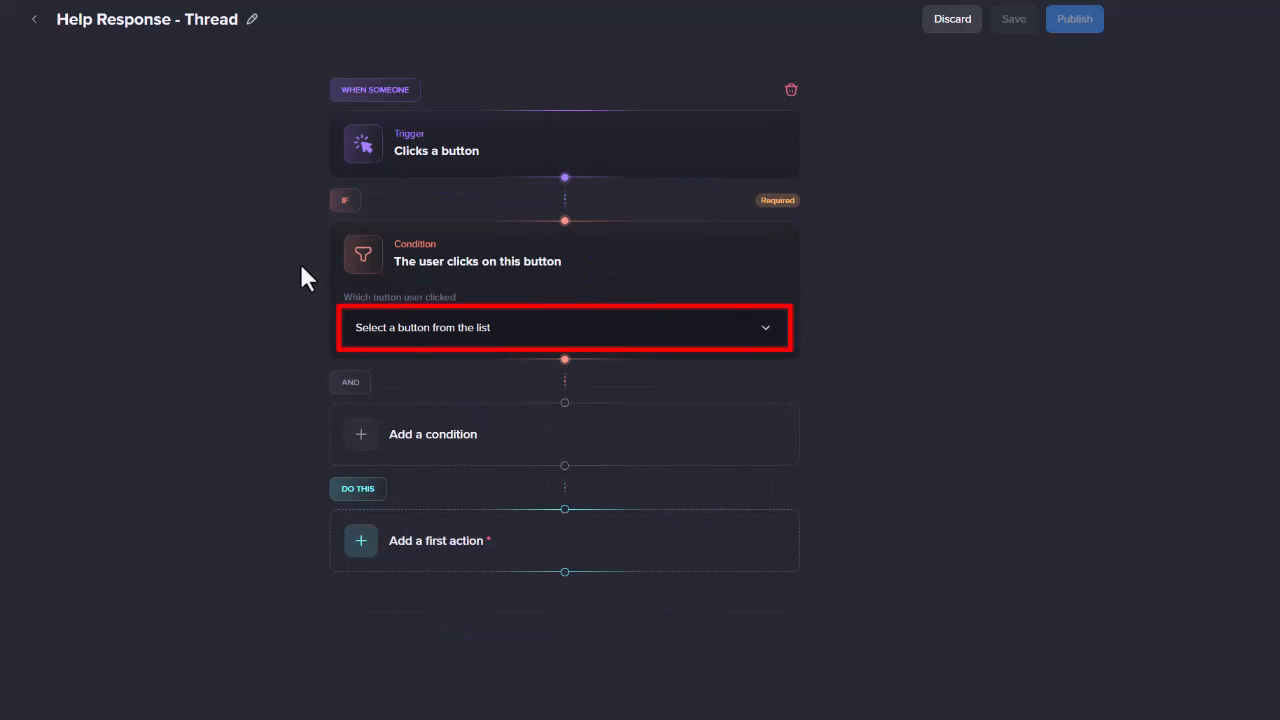
{"action": "left_click", "coordinate": [364, 330]}
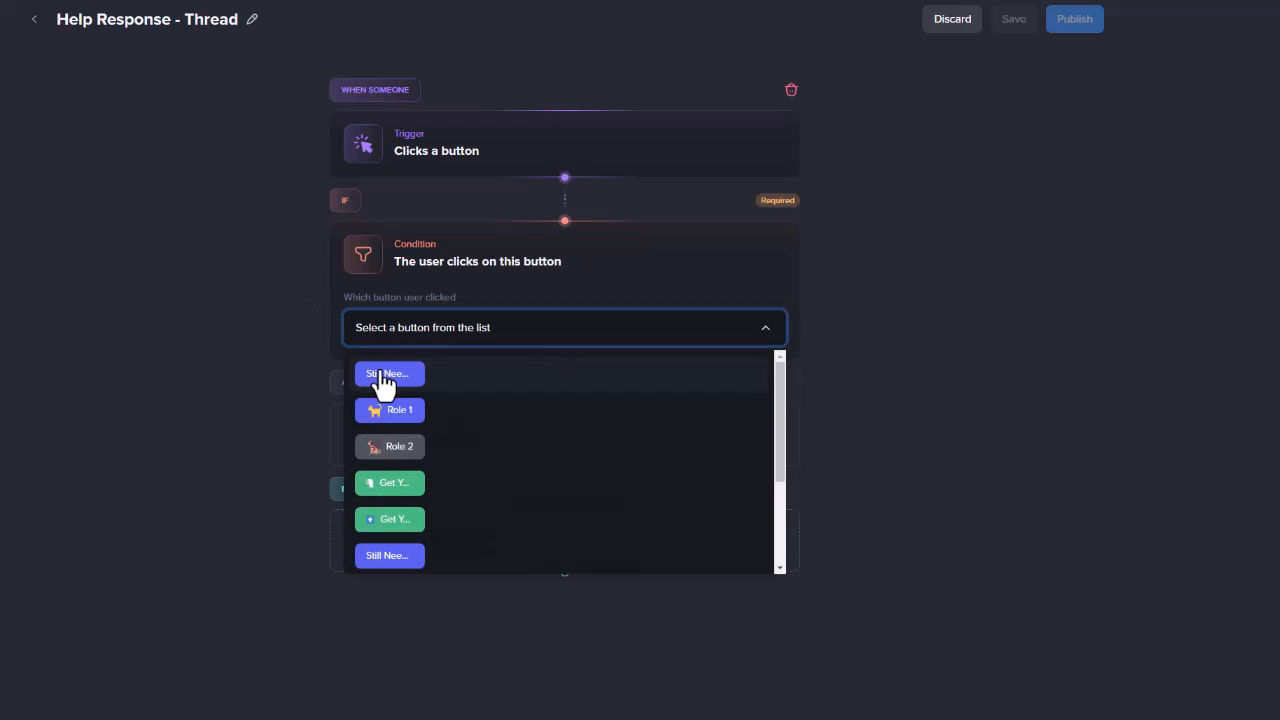
{"action": "left_click", "coordinate": [384, 375]}
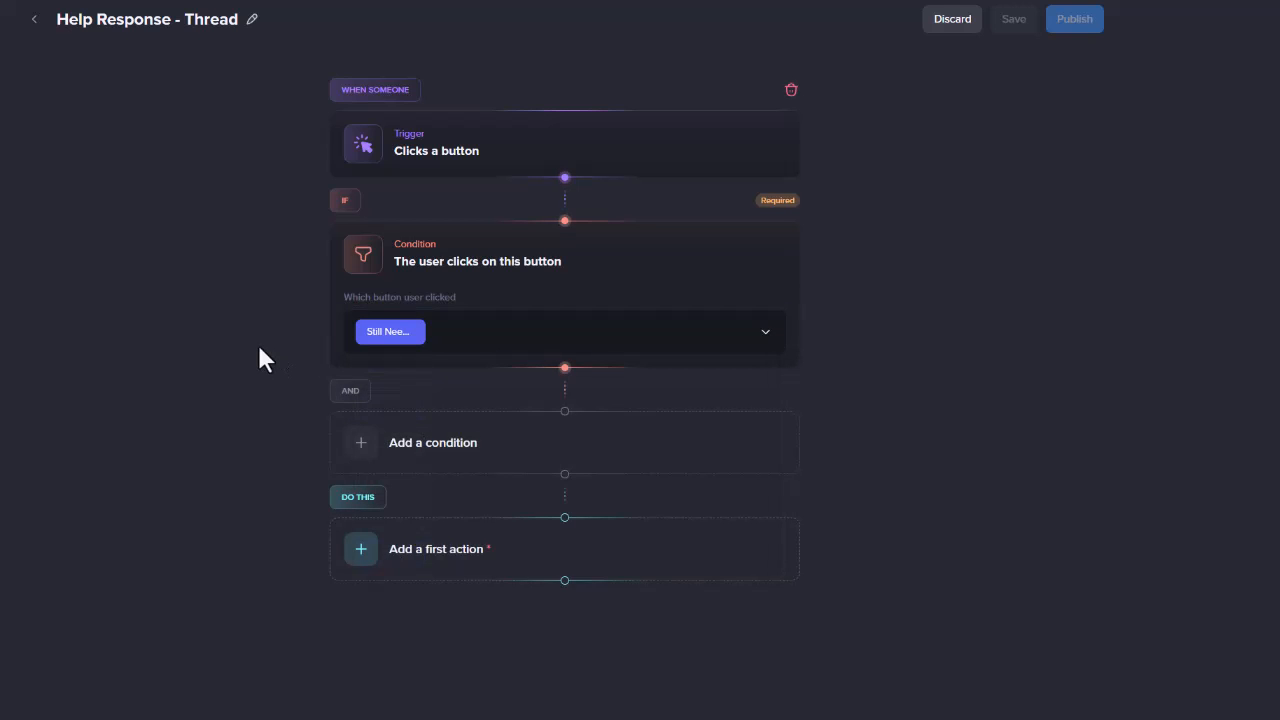
Add "Create a thread from the message" as the first action, with a thread message asking {user} to say what they need help with.
{"action": "left_click", "coordinate": [468, 560]}
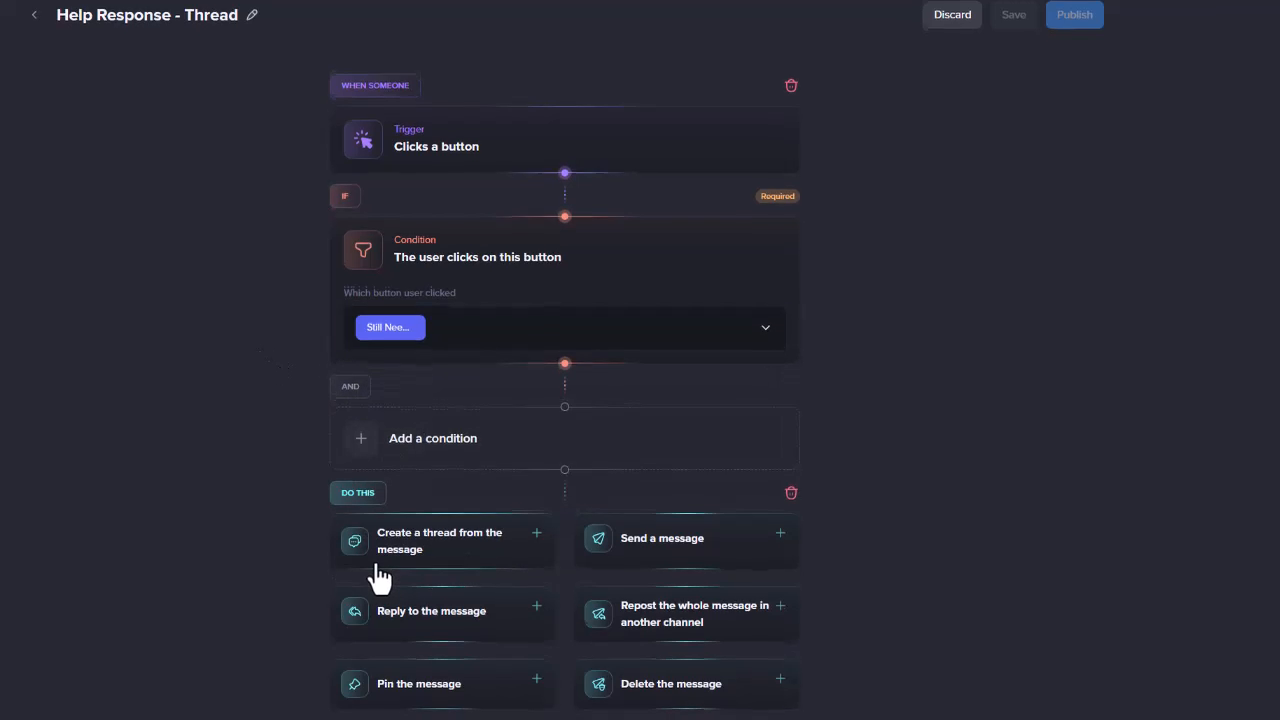
{"action": "scroll", "coordinate": [324, 435], "scroll_direction": "down", "scroll_amount": 2}
{"action": "scroll", "coordinate": [289, 362], "scroll_direction": "down", "scroll_amount": 1}
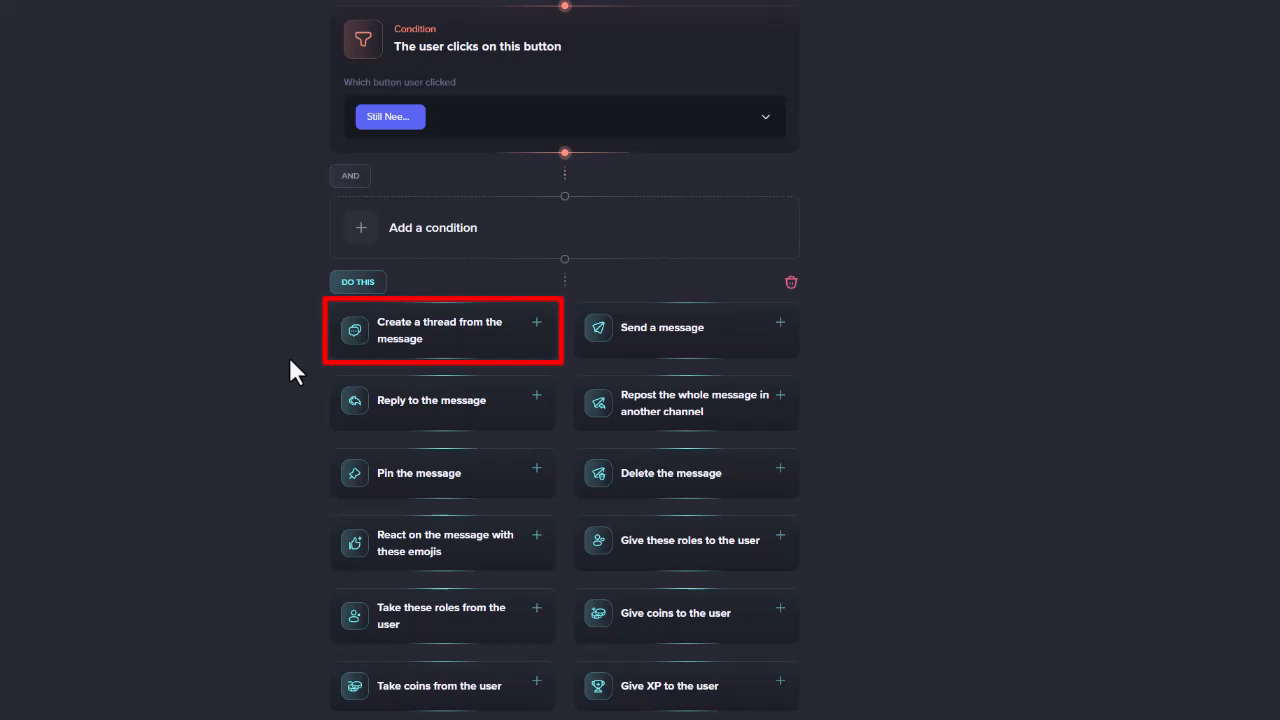
{"action": "left_click", "coordinate": [415, 333]}
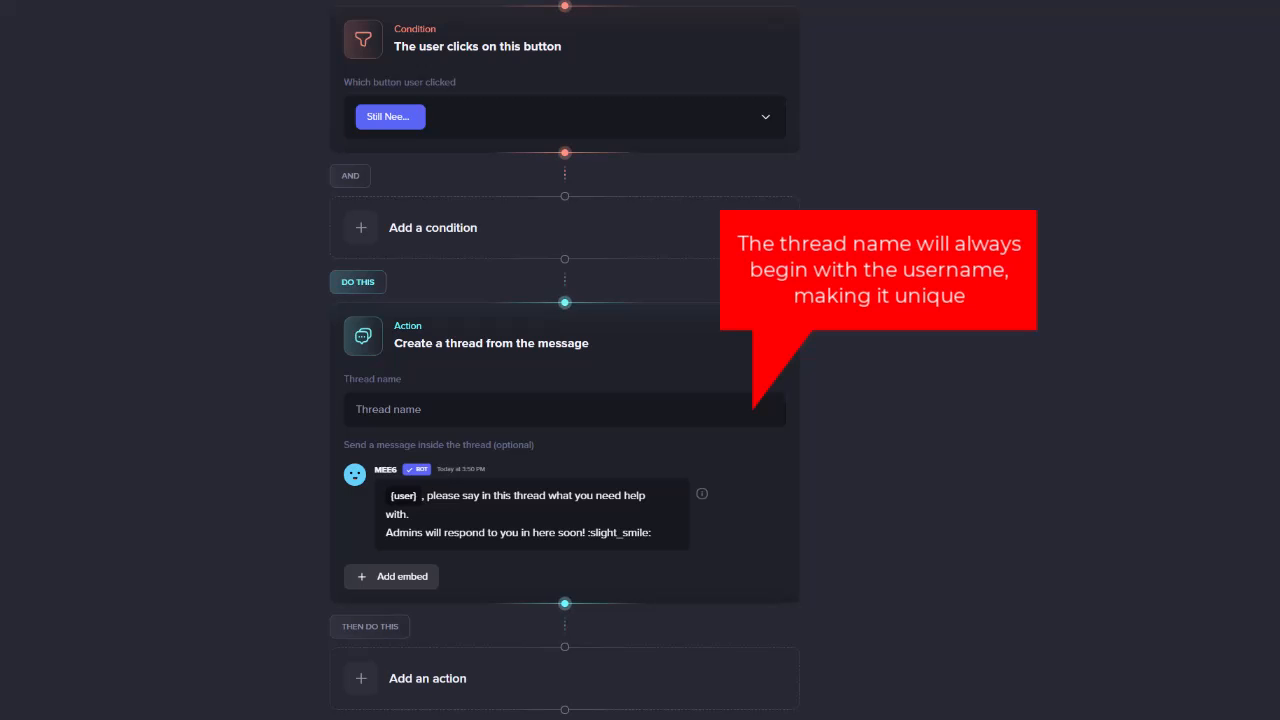
{"action": "scroll", "coordinate": [237, 338], "scroll_direction": "down", "scroll_amount": 1}
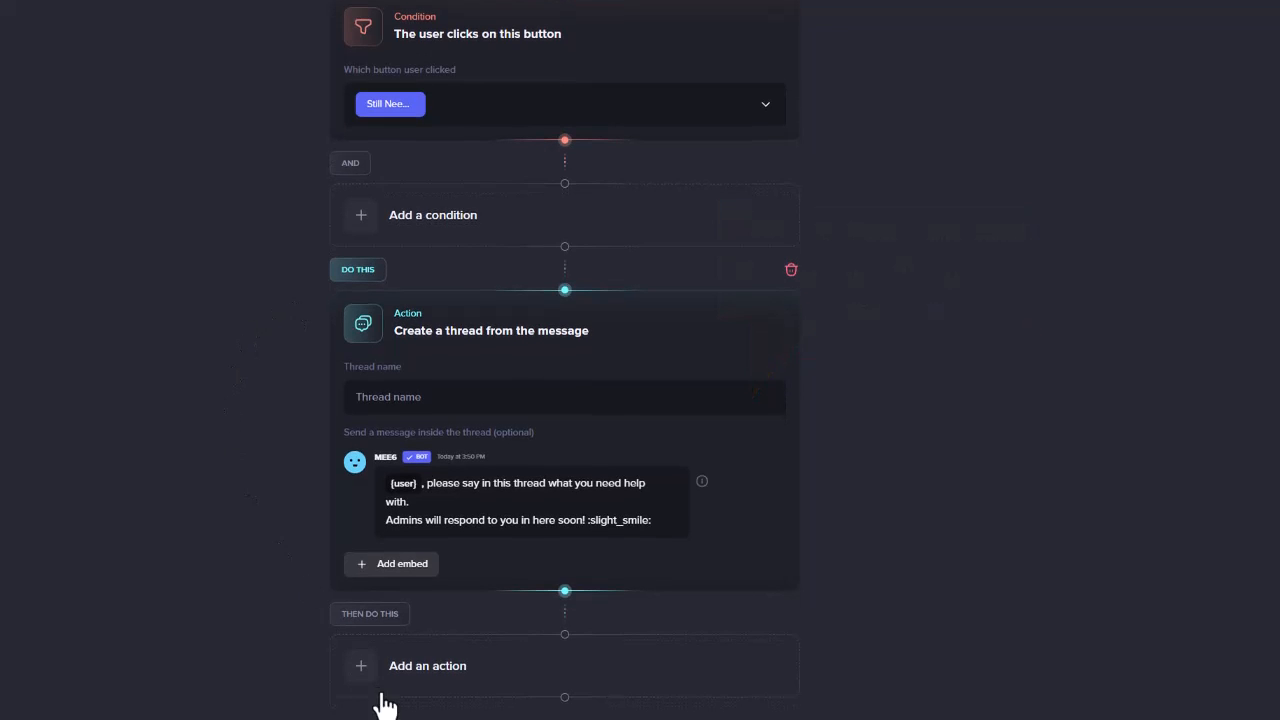
{"action": "left_click", "coordinate": [409, 669]}
{"action": "scroll", "coordinate": [207, 575], "scroll_direction": "down", "scroll_amount": 3}
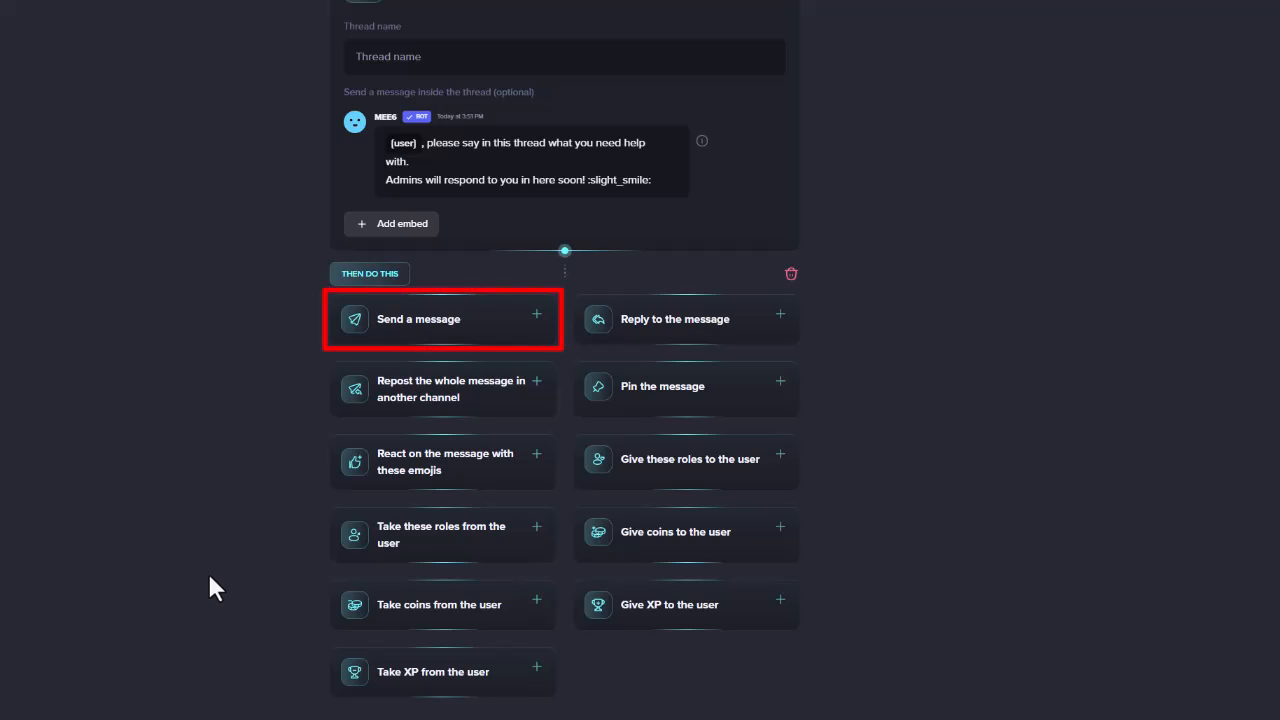
{"action": "left_click", "coordinate": [422, 333]}
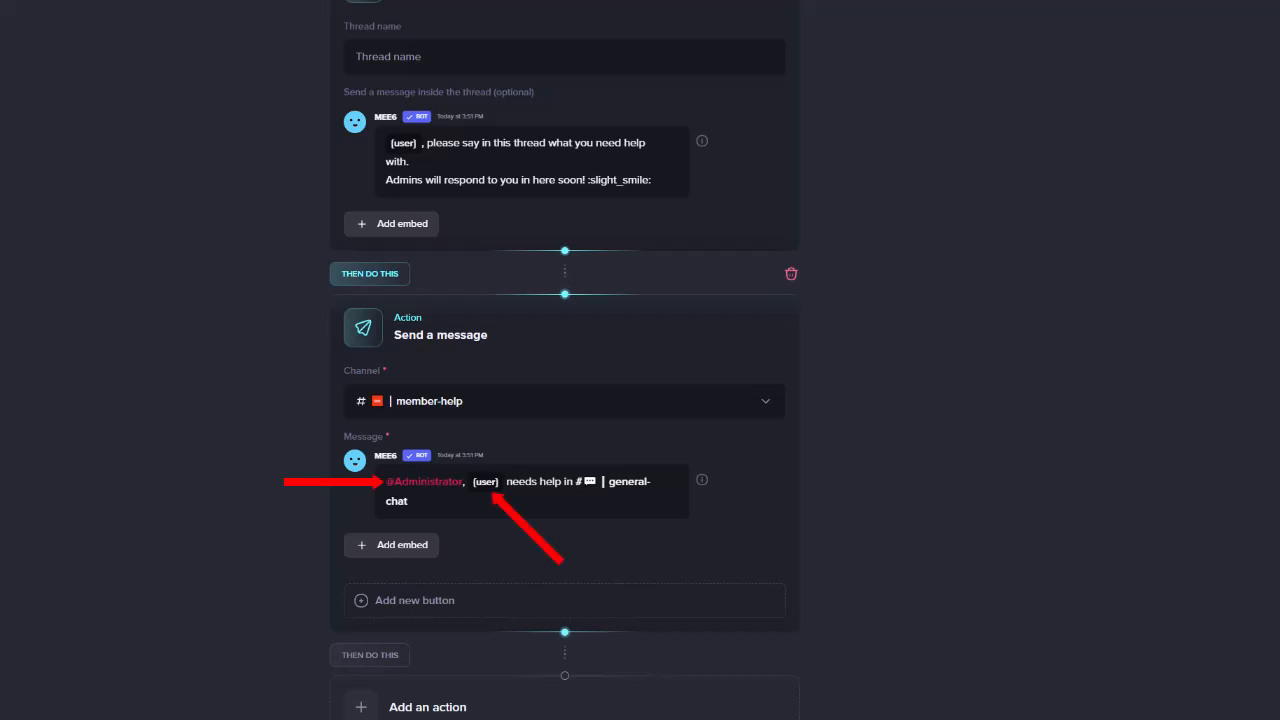
Add a "Reply to the message" action, visible only to the clicking user, saying a thread has been started and admins will respond soon.
{"action": "scroll", "coordinate": [240, 509], "scroll_direction": "down", "scroll_amount": 1}
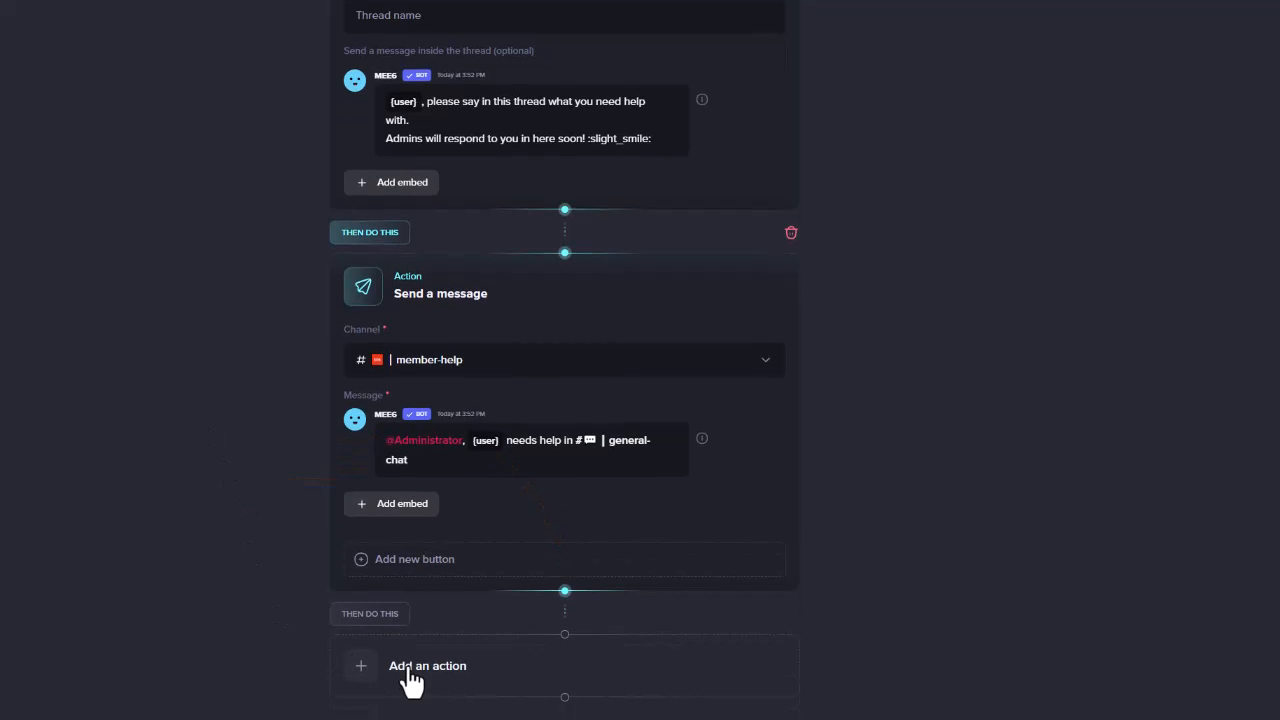
{"action": "left_click", "coordinate": [406, 678]}
{"action": "scroll", "coordinate": [260, 632], "scroll_direction": "down", "scroll_amount": 3}
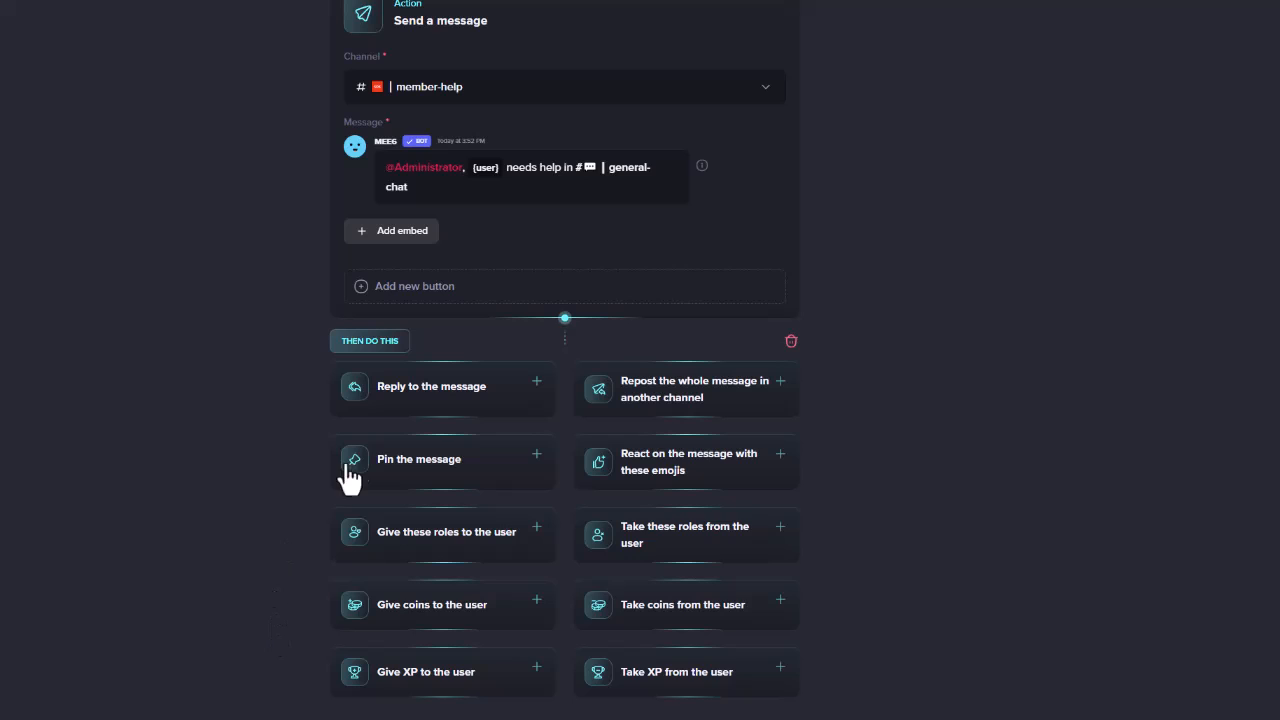
{"action": "left_click", "coordinate": [390, 410]}
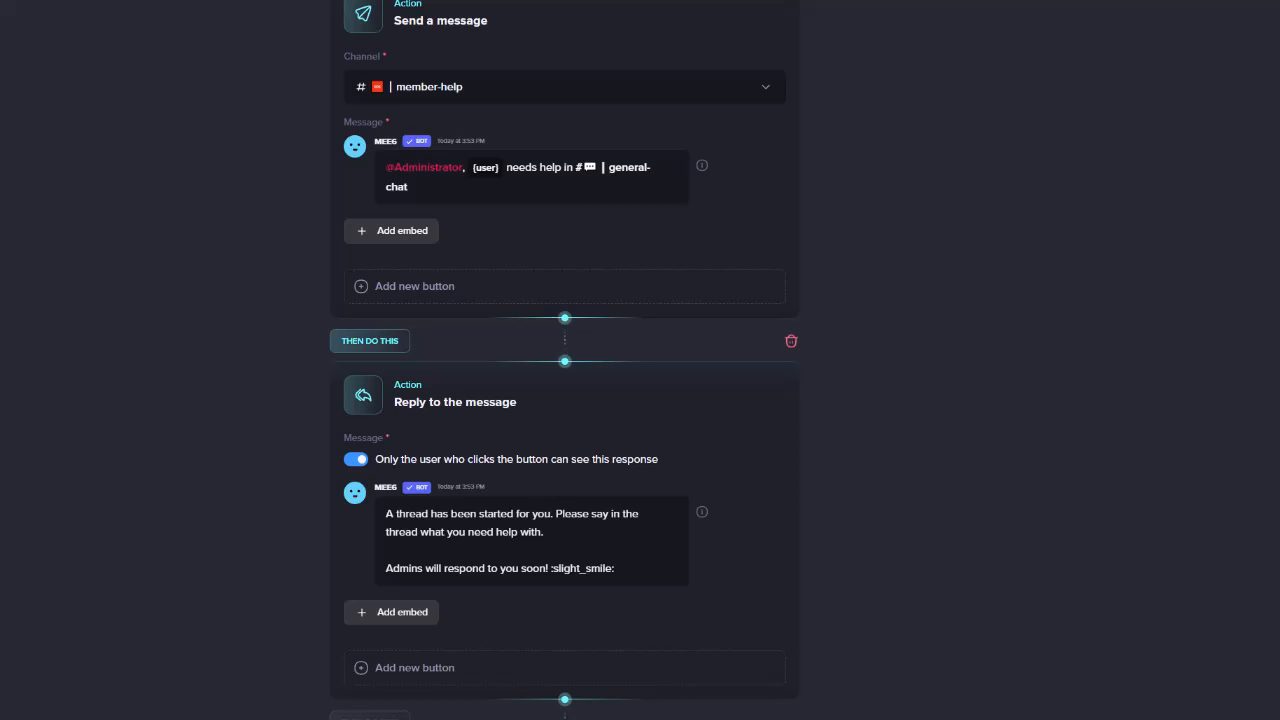
Save the automation and enable both "Help Response - Thread" and "Help Response" in the automations list.
{"action": "scroll", "coordinate": [777, 314], "scroll_direction": "up", "scroll_amount": 3}
{"action": "left_click", "coordinate": [1012, 36]}
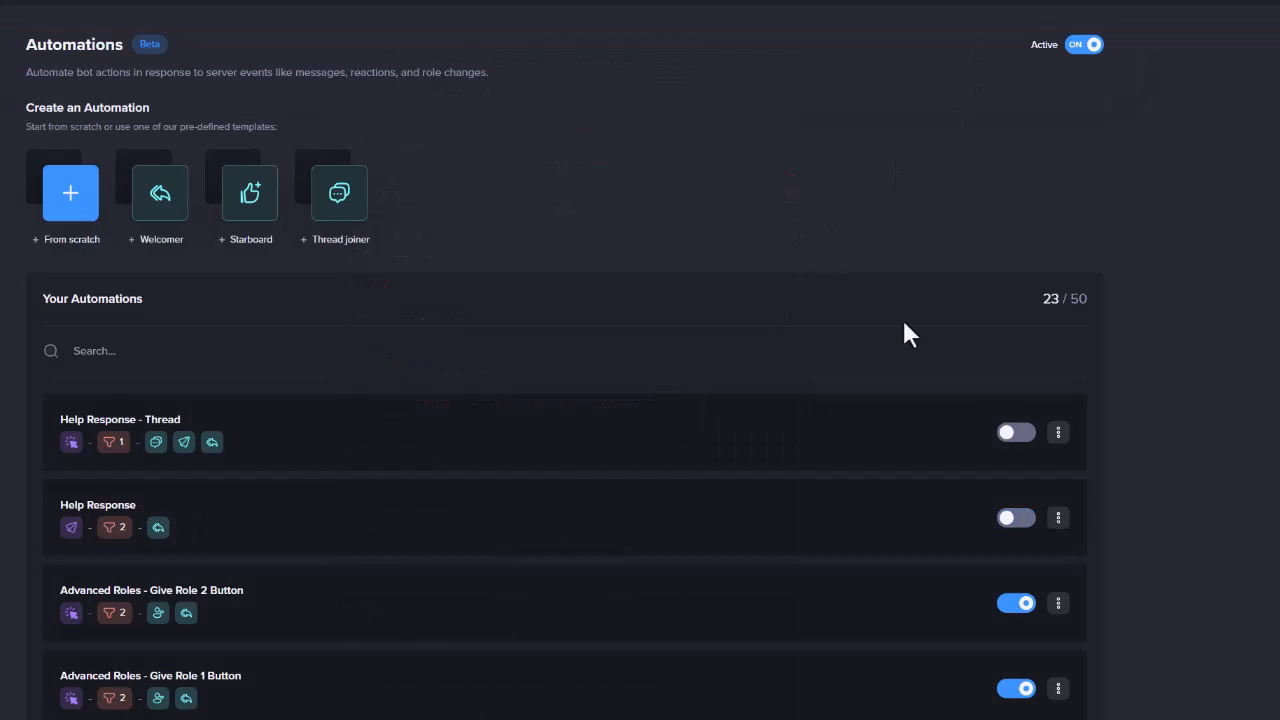
{"action": "left_click", "coordinate": [1016, 432]}
{"action": "left_click", "coordinate": [1016, 517]}
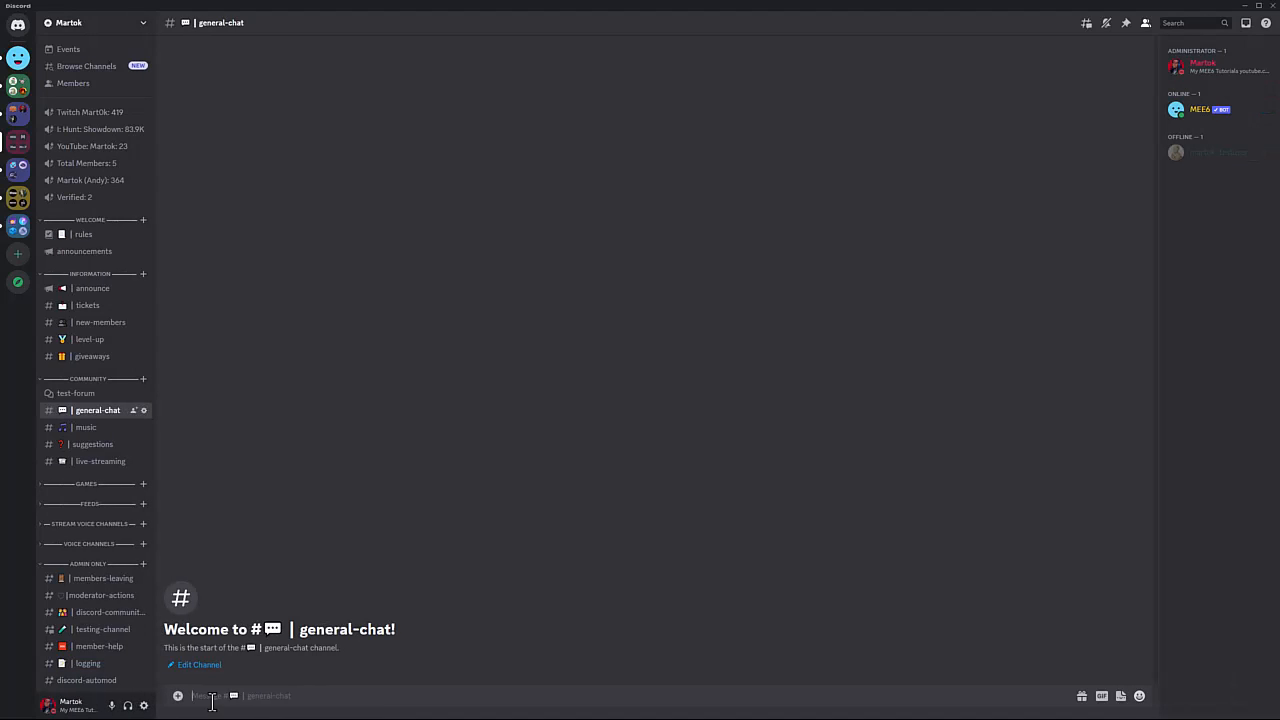
In Discord's general-chat, send "Hello, I need some help." and request further assistance through the bot reply's "Still Need Help?" option.
{"action": "type", "text": "Hello, I need some help."}
{"action": "key", "text": "Return"}
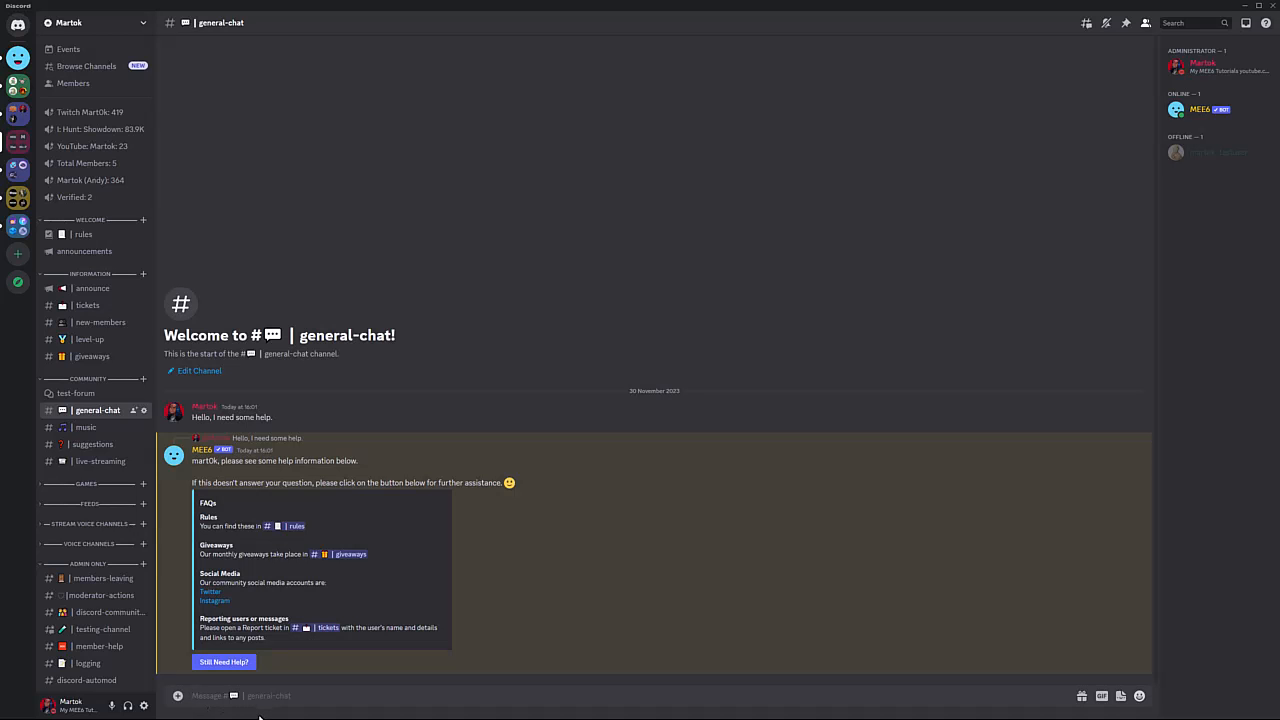
{"action": "left_click", "coordinate": [229, 674]}
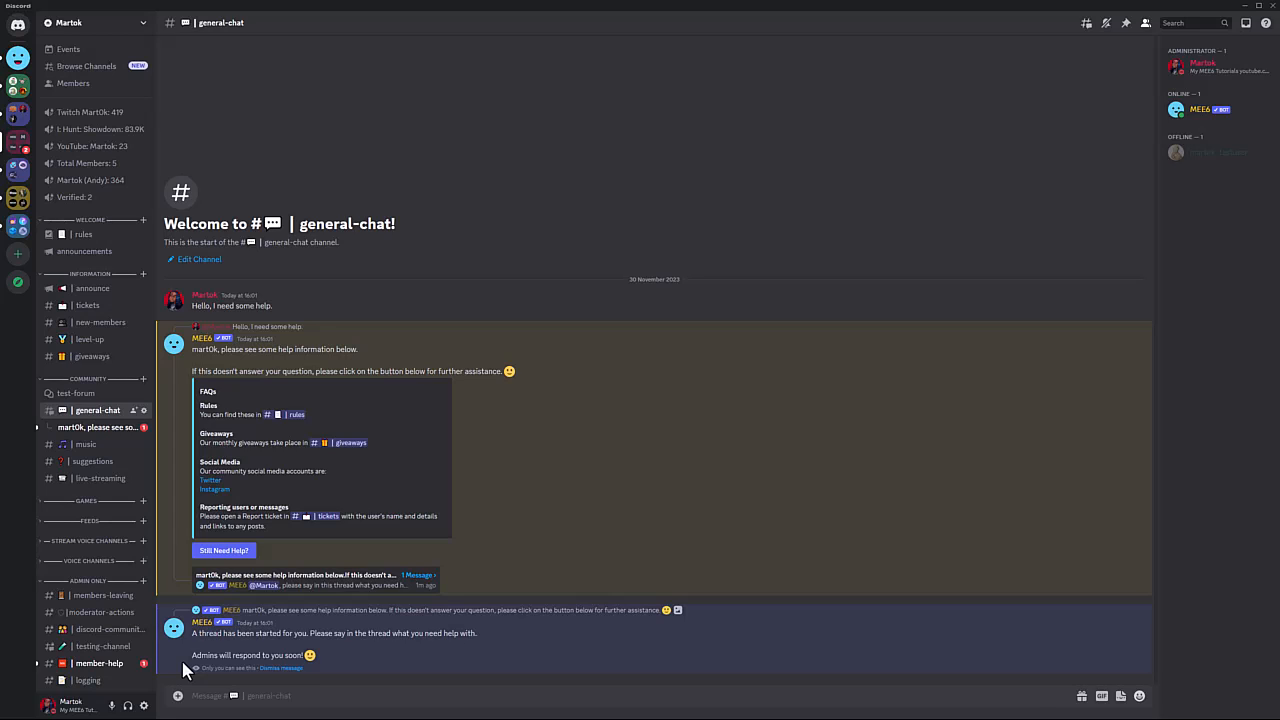
Check the thread created from the bot's reply and the alert in the member-help channel, and return to general-chat.
{"action": "left_click", "coordinate": [416, 576]}
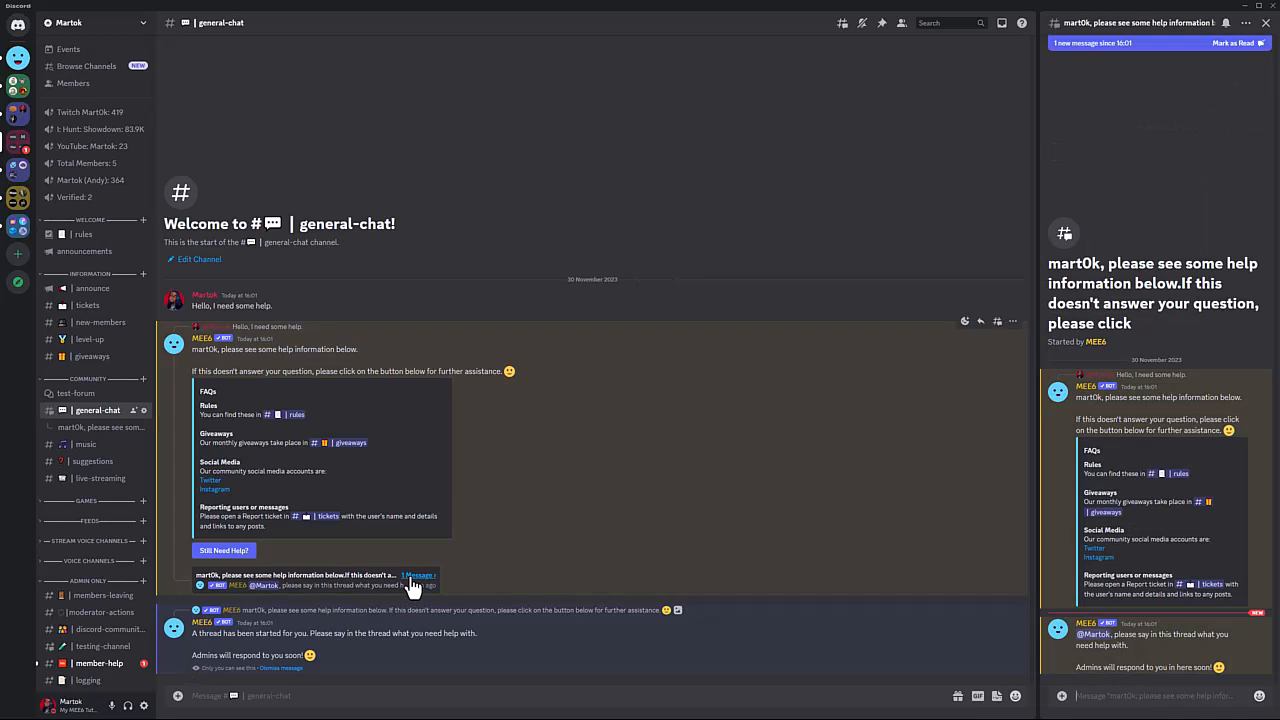
{"action": "left_click", "coordinate": [104, 667]}
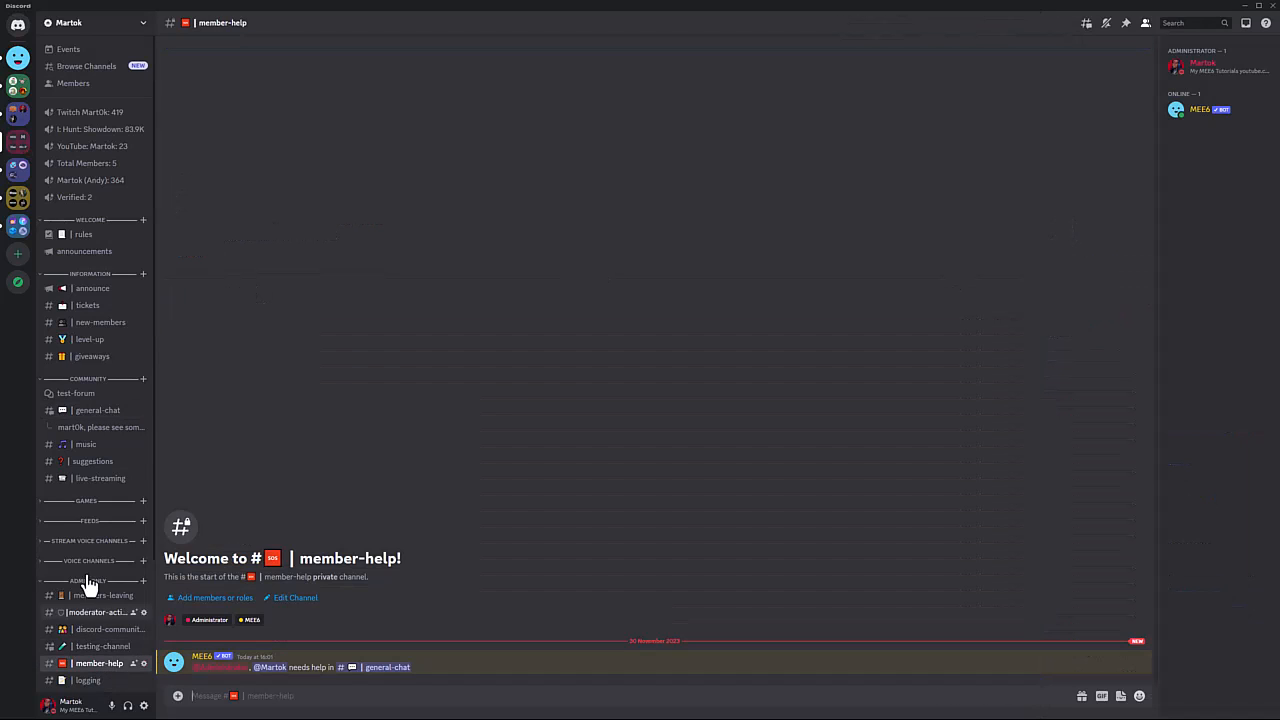
{"action": "left_click", "coordinate": [100, 412]}
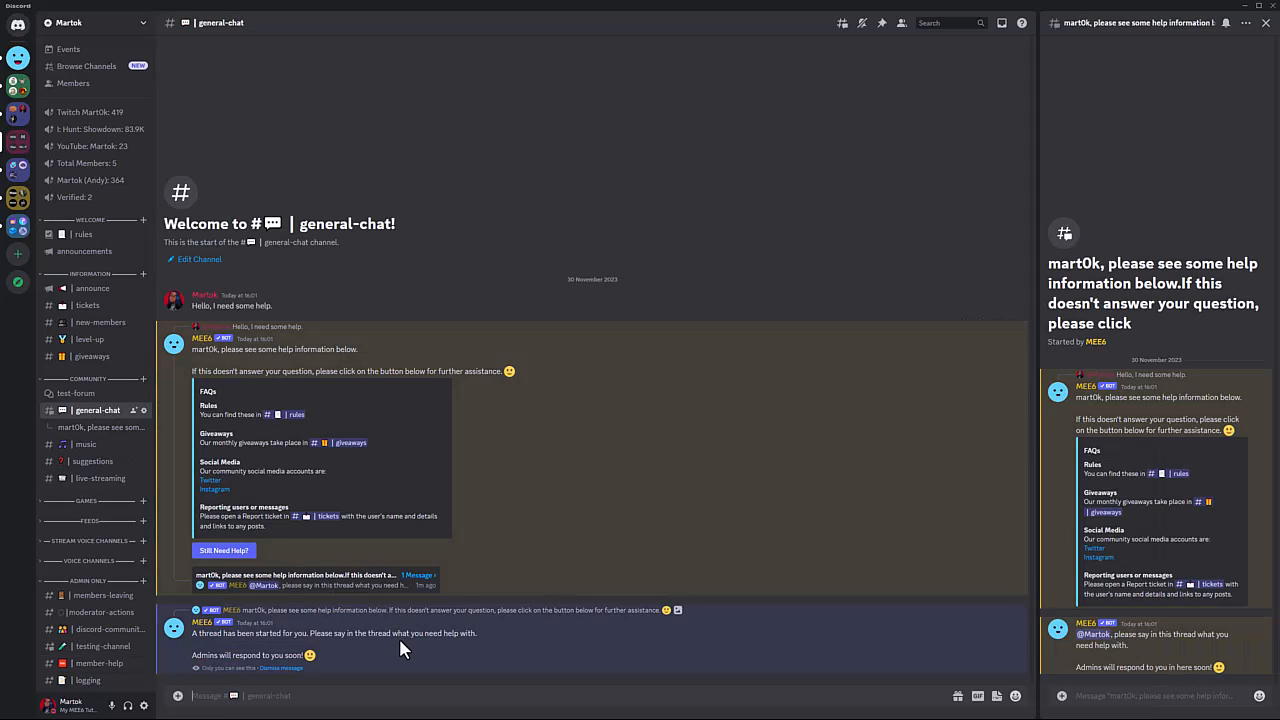